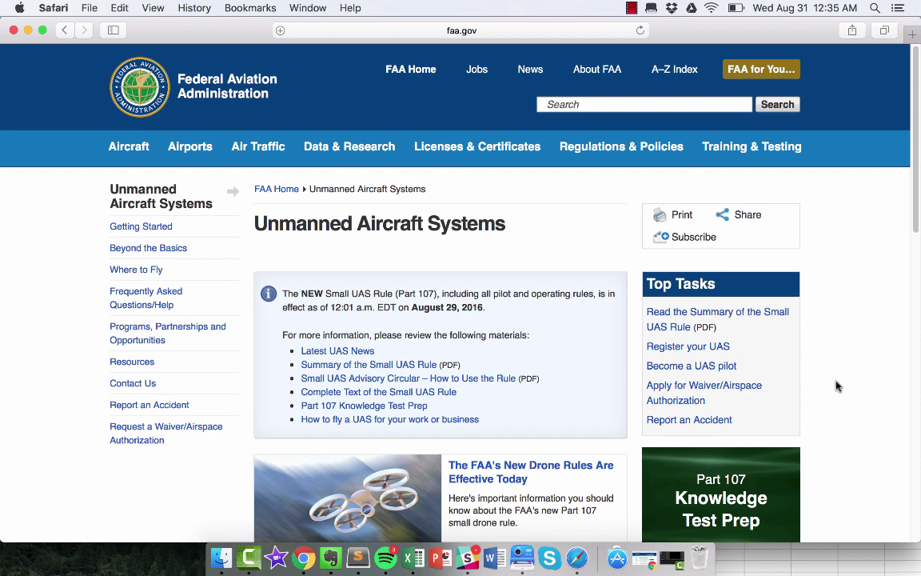
- Review the FAA Unmanned Aircraft Systems page with its Part 107 notice and Top Tasks links
scroll(836, 386, down, 1)
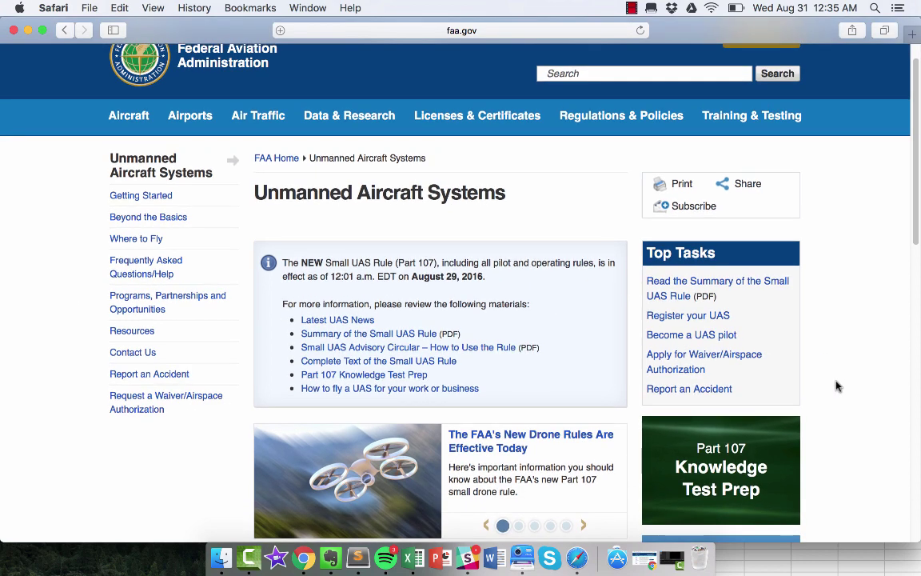
scroll(836, 386, up, 1)
scroll(836, 384, down, 1)
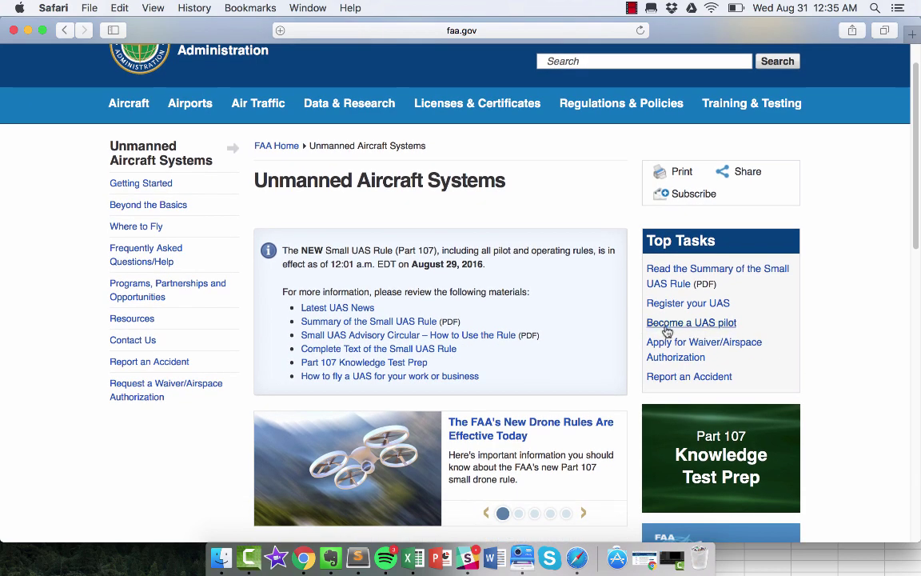
click(448, 29)
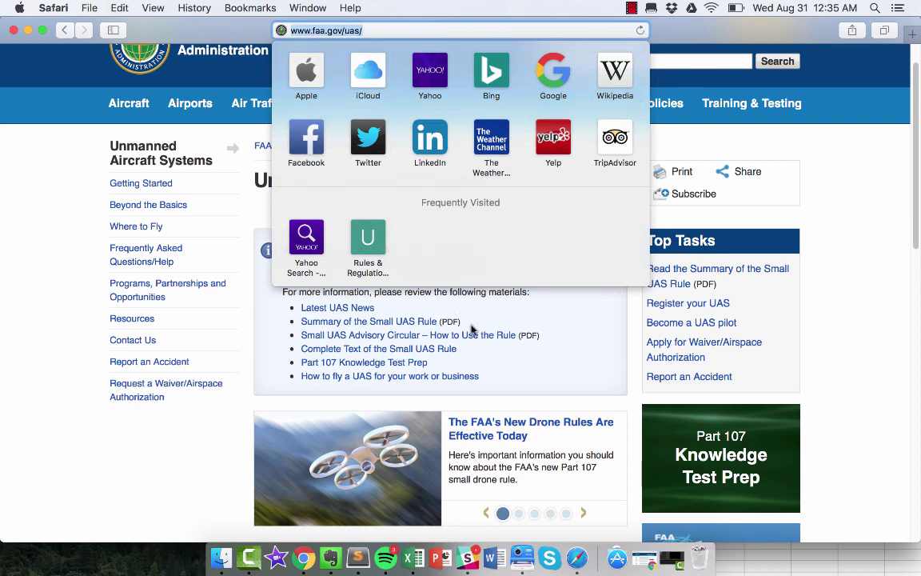
click(426, 297)
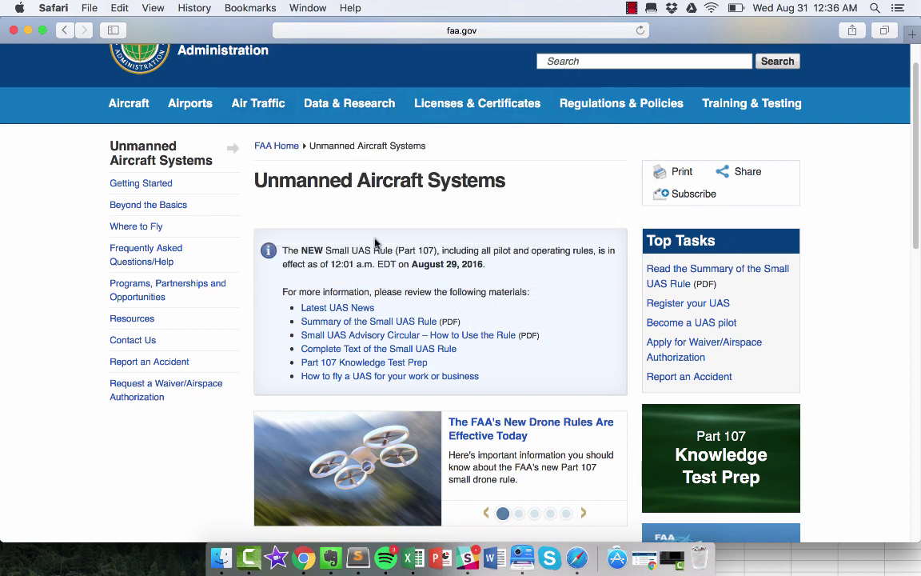
- Go to the Becoming a Pilot page via 'Become a UAS pilot'
click(676, 322)
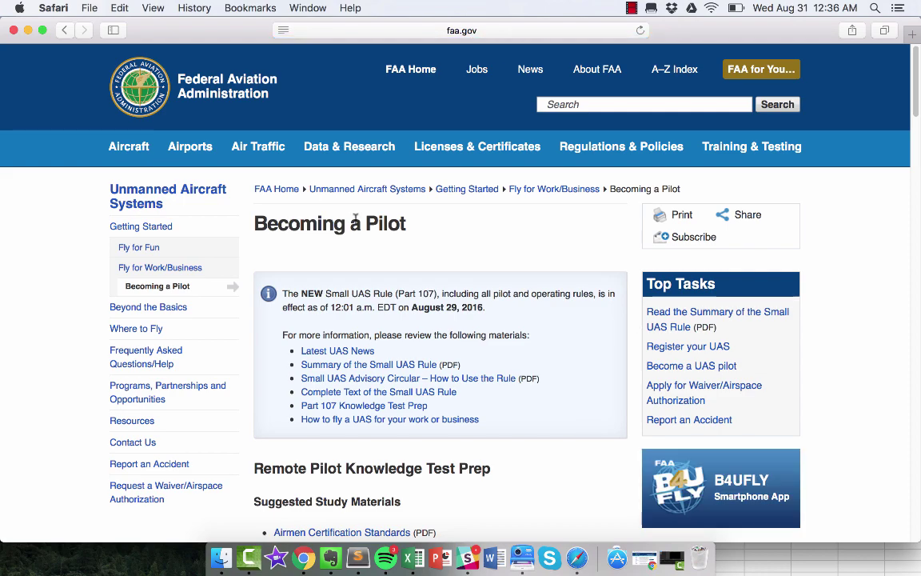
triple_click(413, 219)
click(467, 285)
- Read down to the Application Process's knowledge test and IACRA Form 8710-13 steps
scroll(488, 320, down, 10)
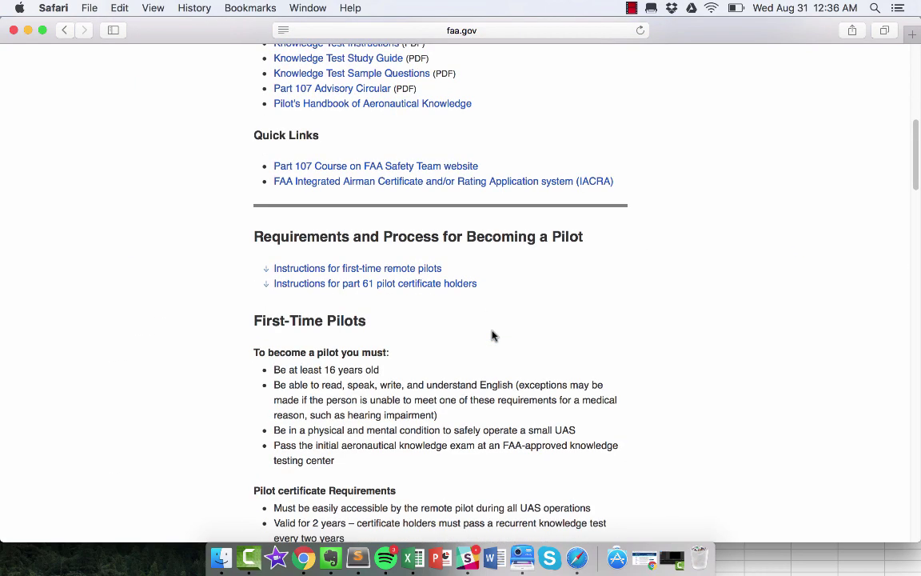
scroll(491, 336, down, 1)
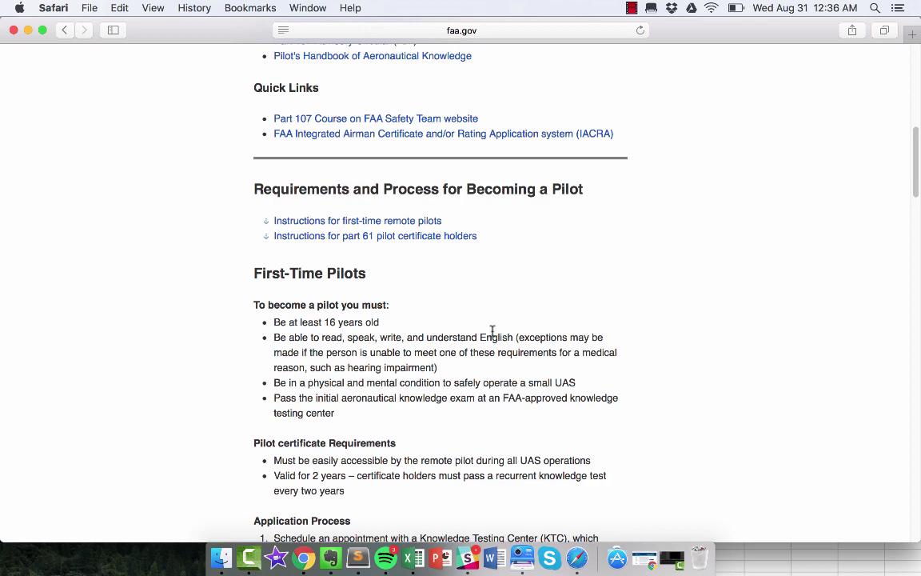
scroll(492, 331, down, 3)
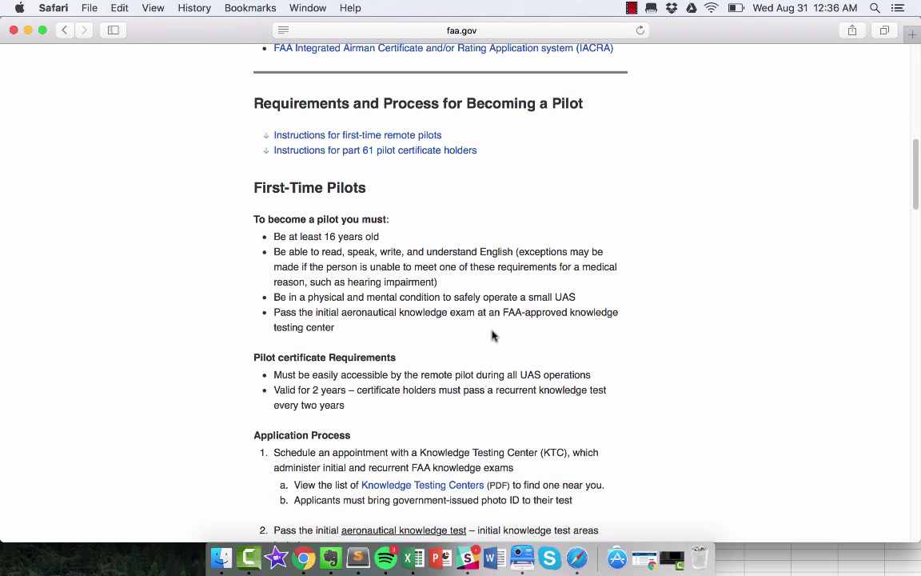
scroll(460, 366, down, 1)
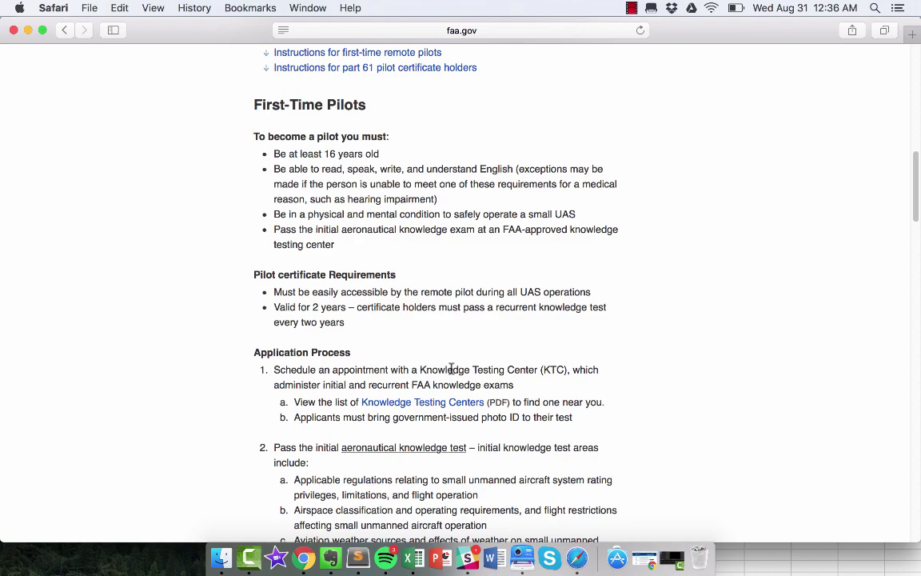
scroll(451, 368, down, 3)
scroll(378, 363, down, 4)
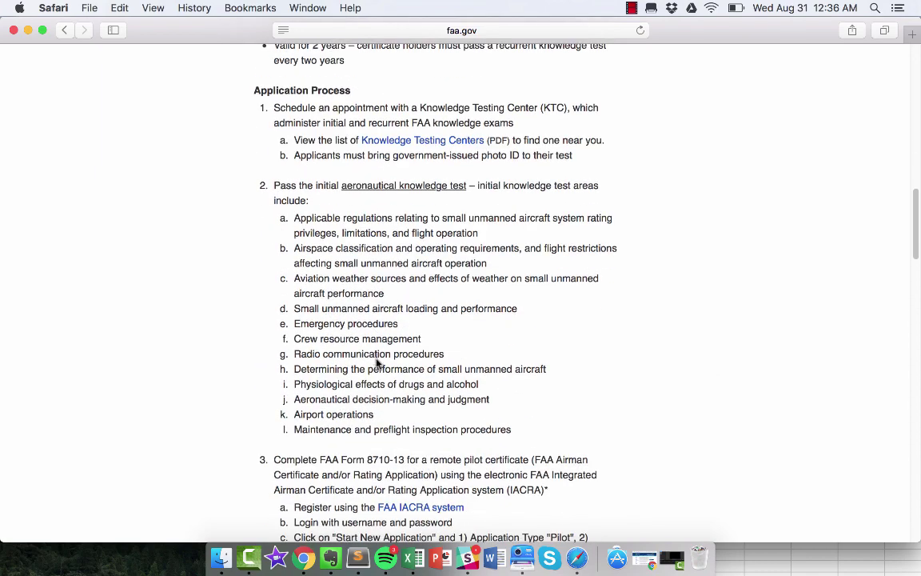
drag(269, 186, 320, 202)
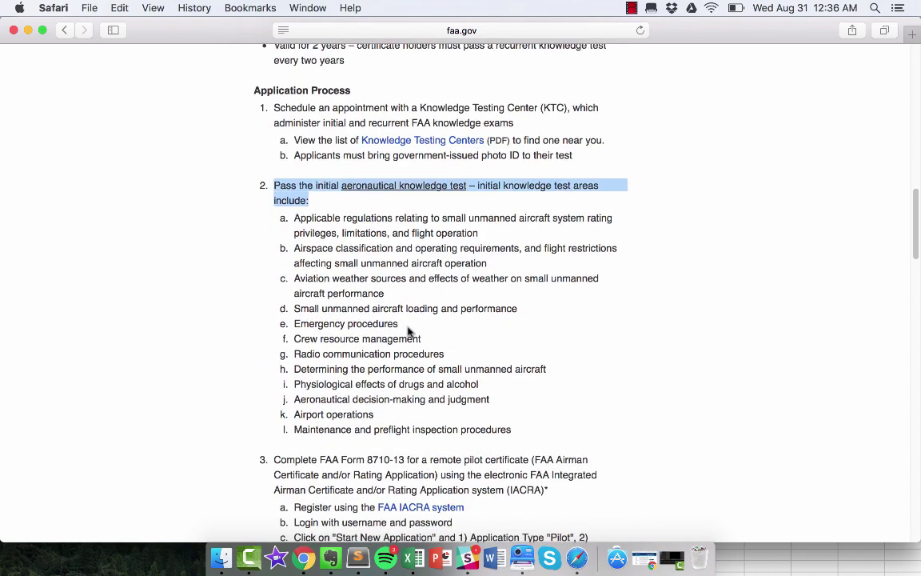
scroll(409, 329, down, 7)
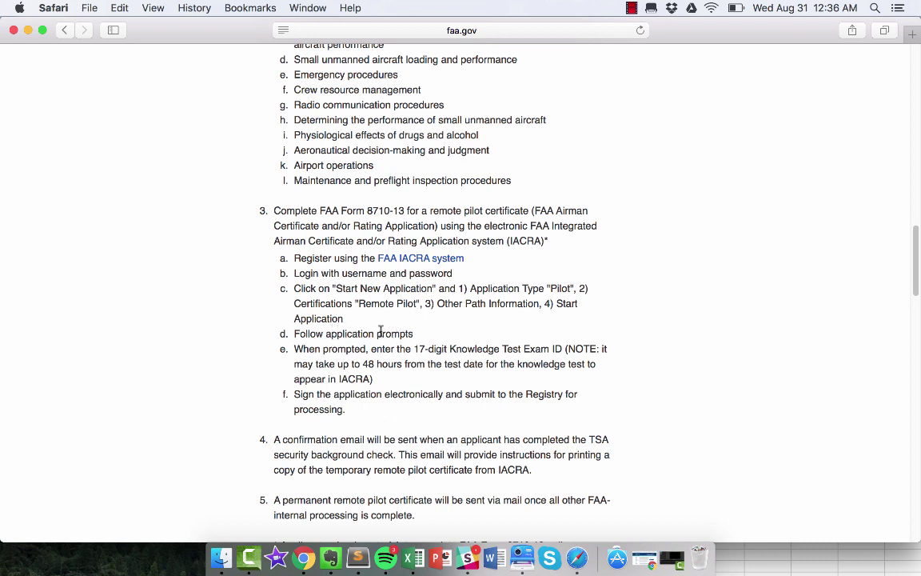
- Open the FAA IACRA system and log in with the account username and password
click(429, 259)
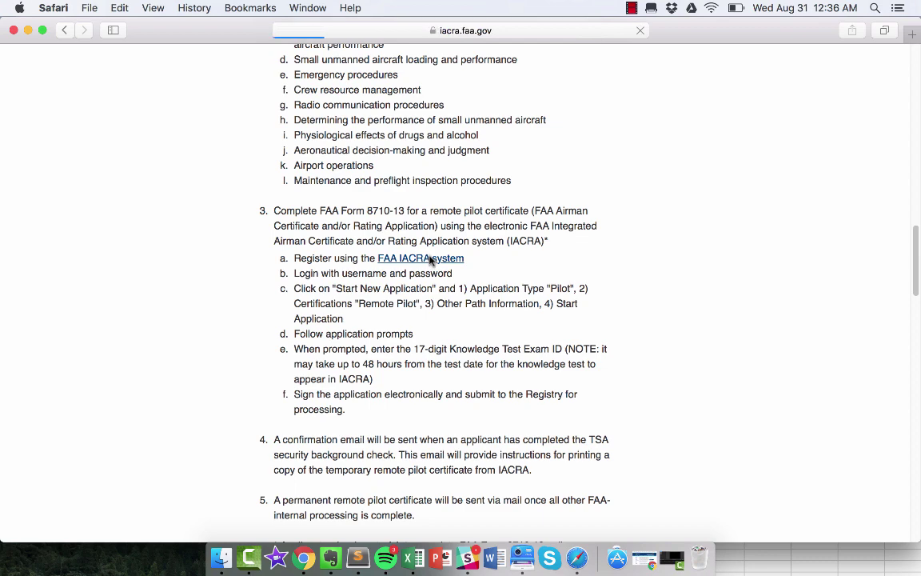
text(ala)
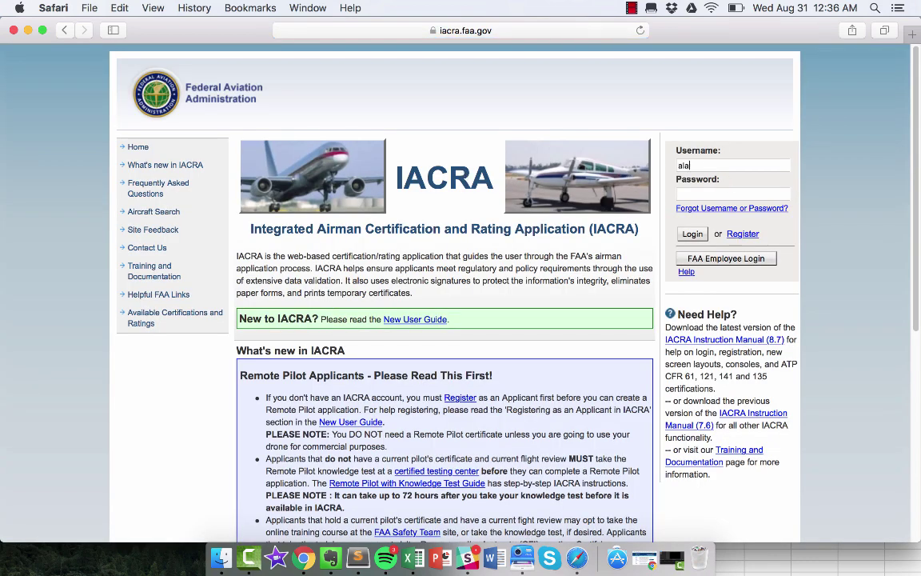
text(nperlman)
key(Tab)
text(•••••••••)
key(Return)
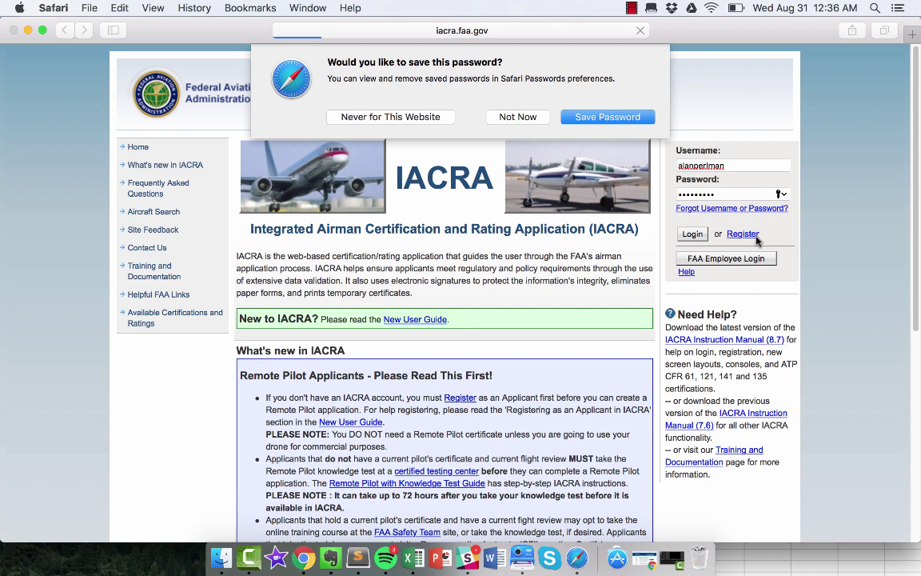
- Decline saving the password and accept the Terms of Service as Applicant
click(417, 117)
scroll(551, 244, down, 2)
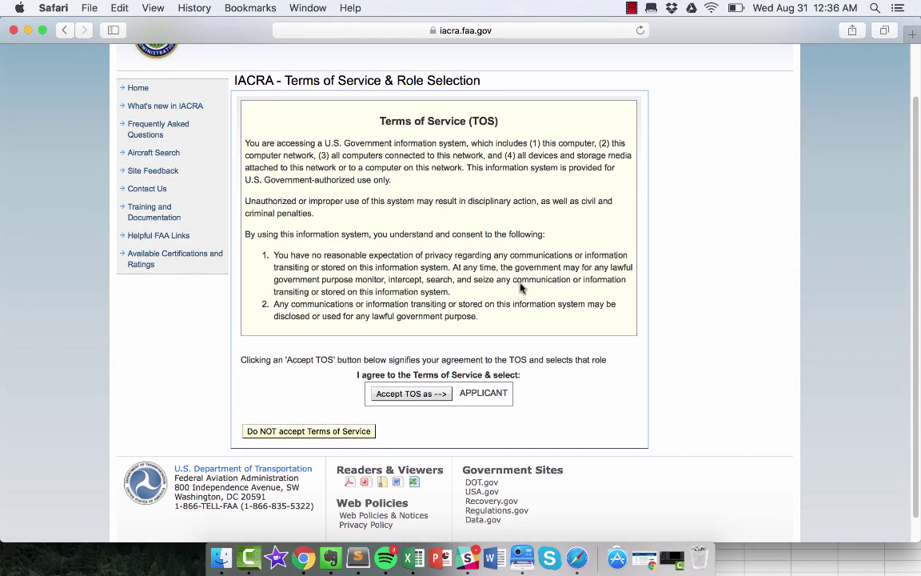
click(411, 396)
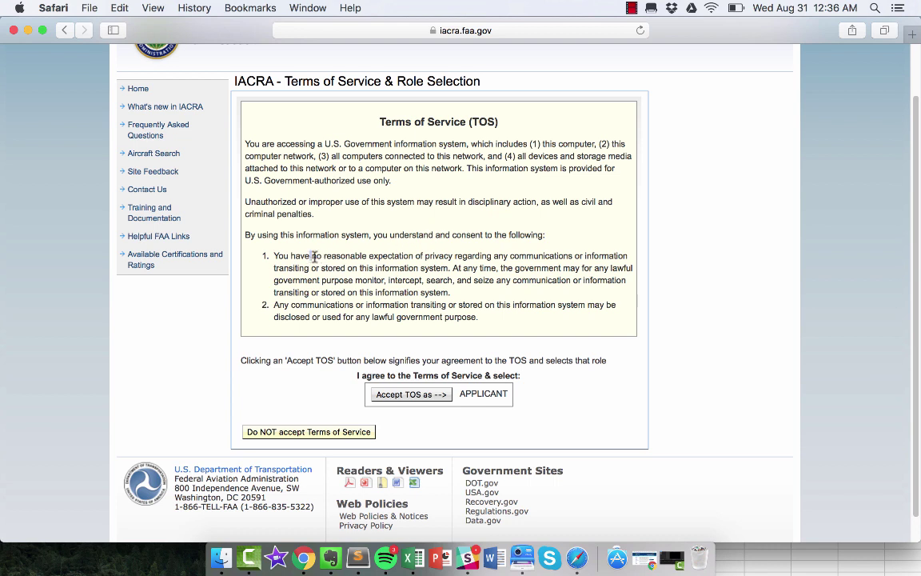
drag(311, 255, 454, 256)
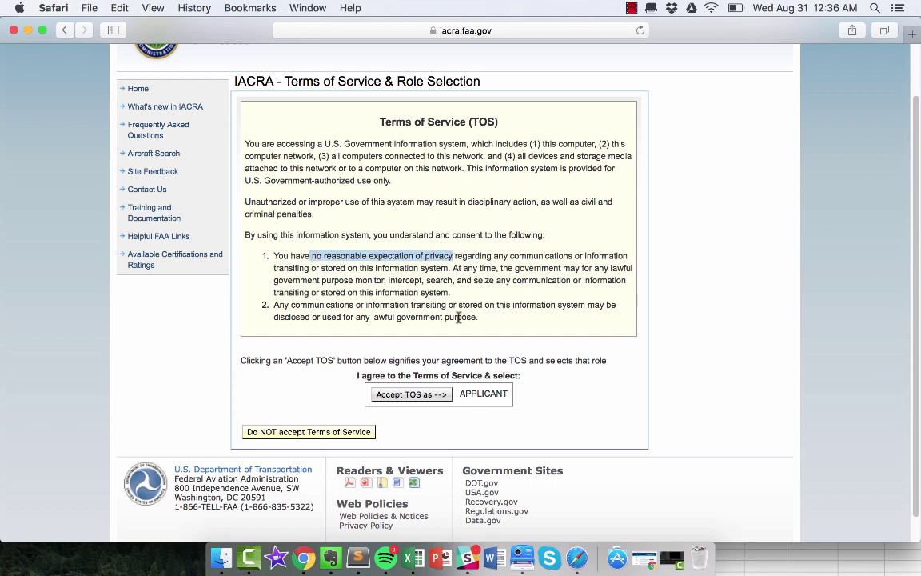
click(422, 396)
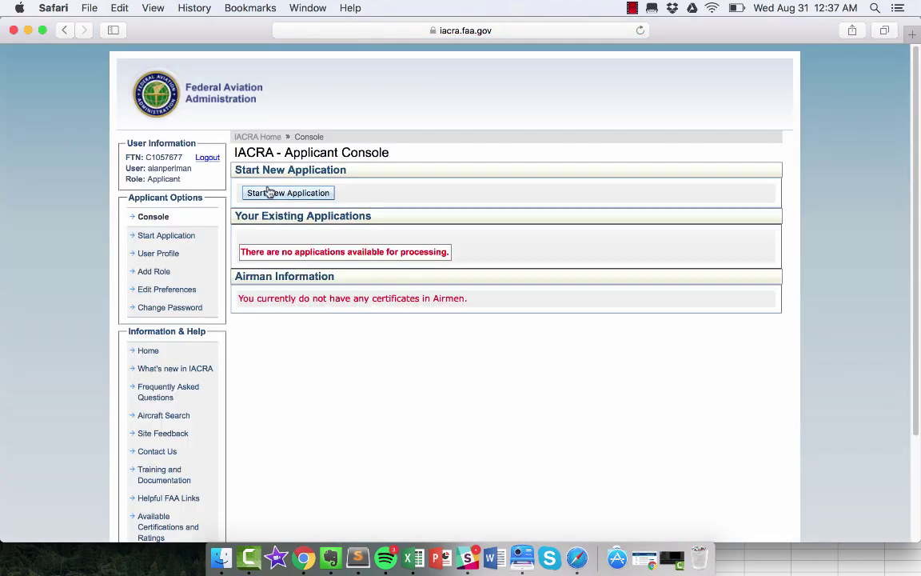
- Start a new Pilot application with Remote Pilot certification, down to Start Application
click(314, 192)
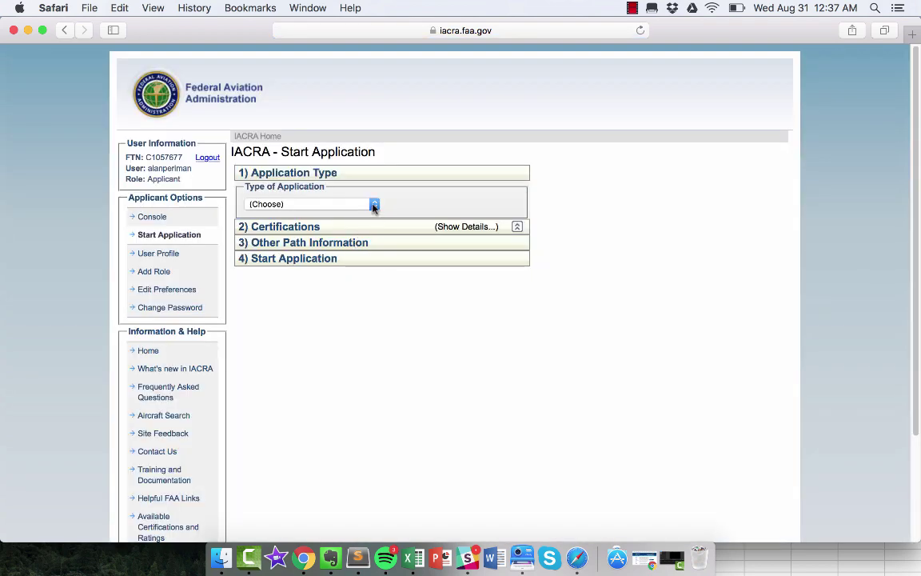
click(373, 205)
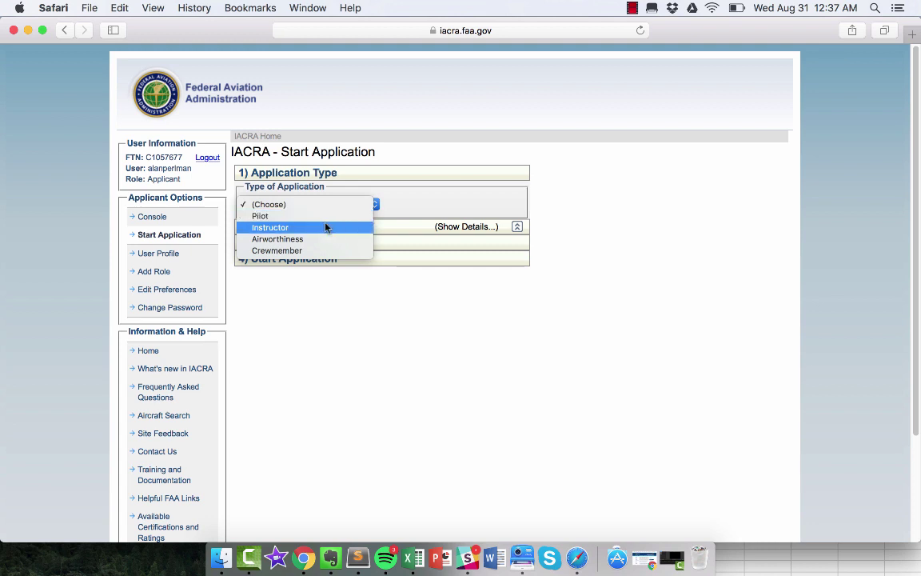
click(276, 216)
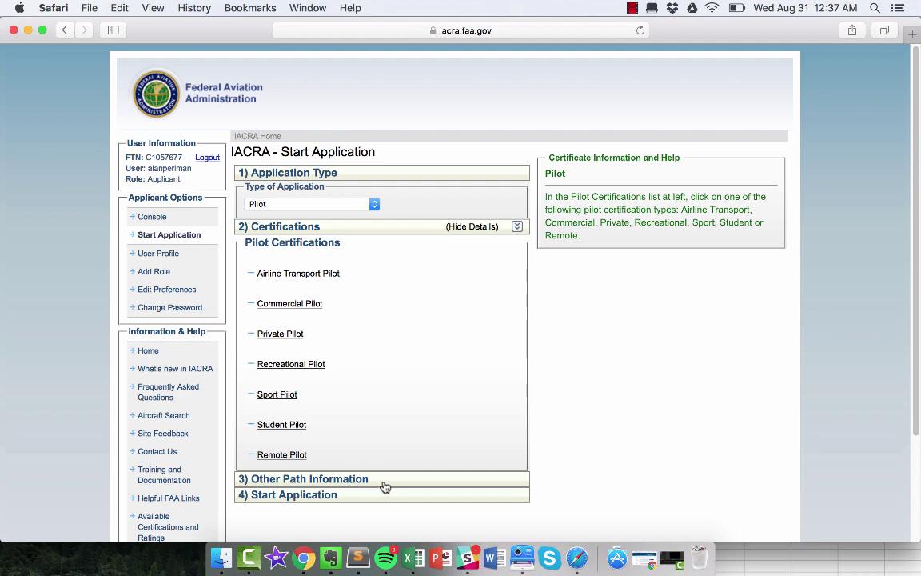
scroll(361, 436, down, 3)
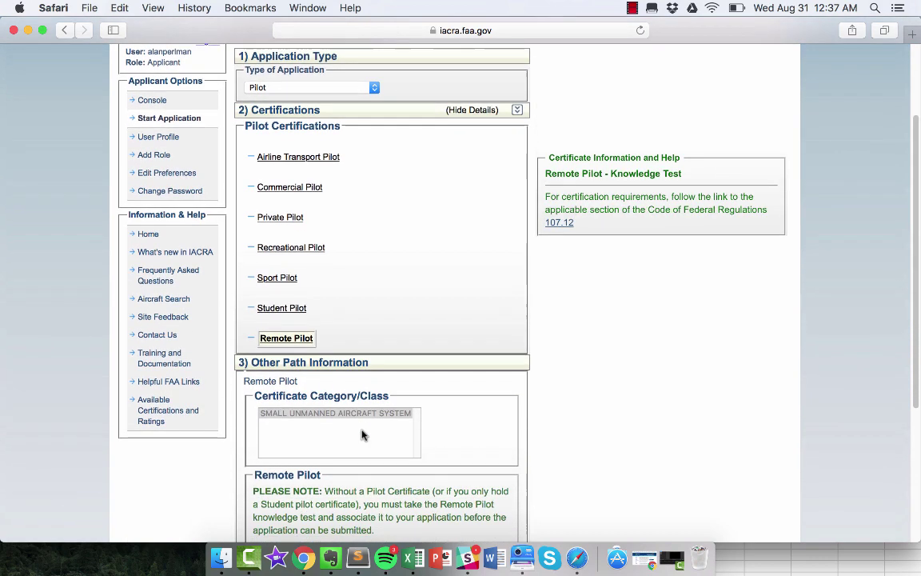
scroll(362, 436, down, 2)
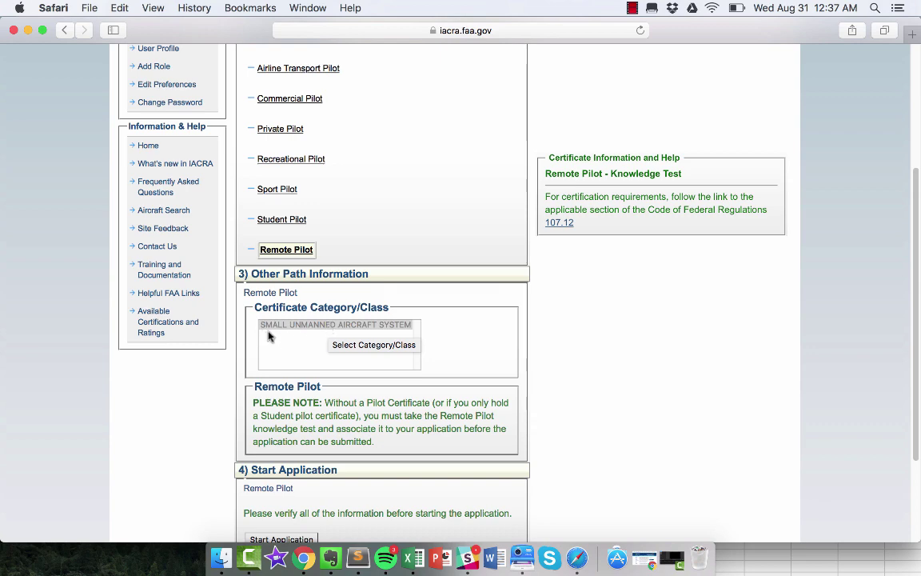
scroll(448, 357, down, 2)
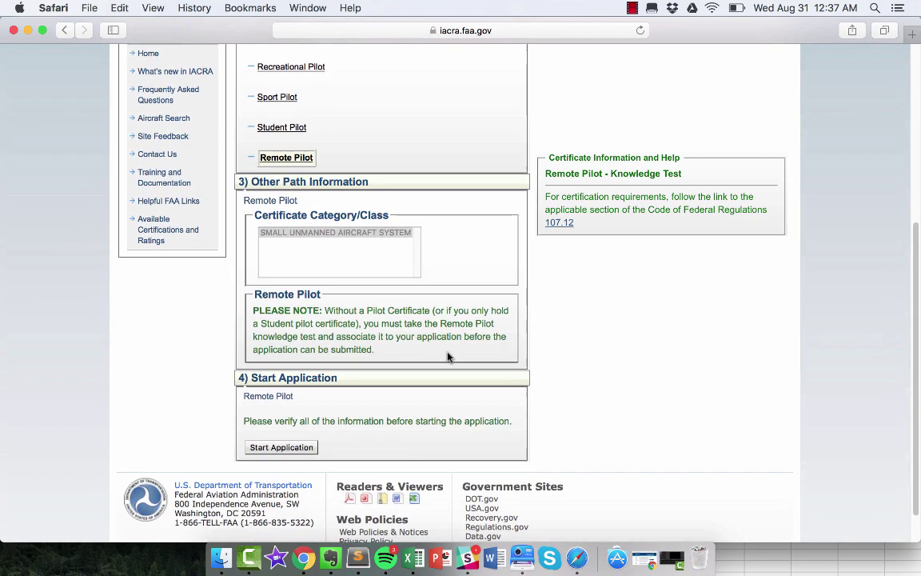
scroll(447, 357, down, 1)
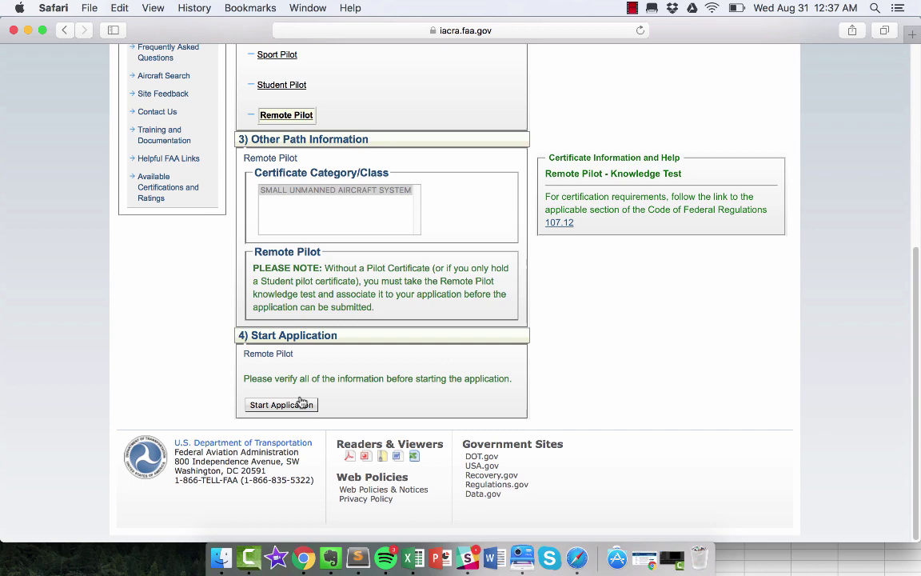
- Start the Remote Pilot application and confirm Personal Information to reach Supplementary Data
click(301, 402)
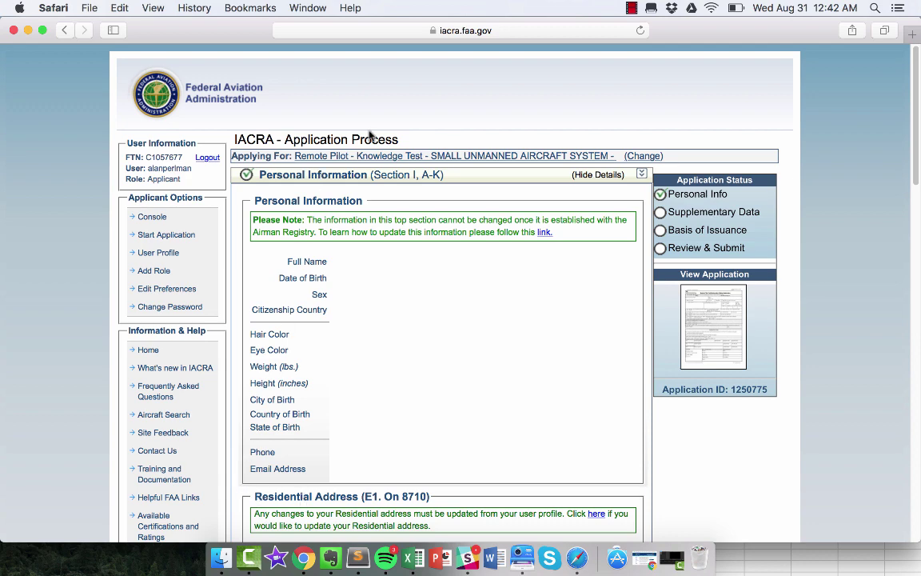
click(305, 176)
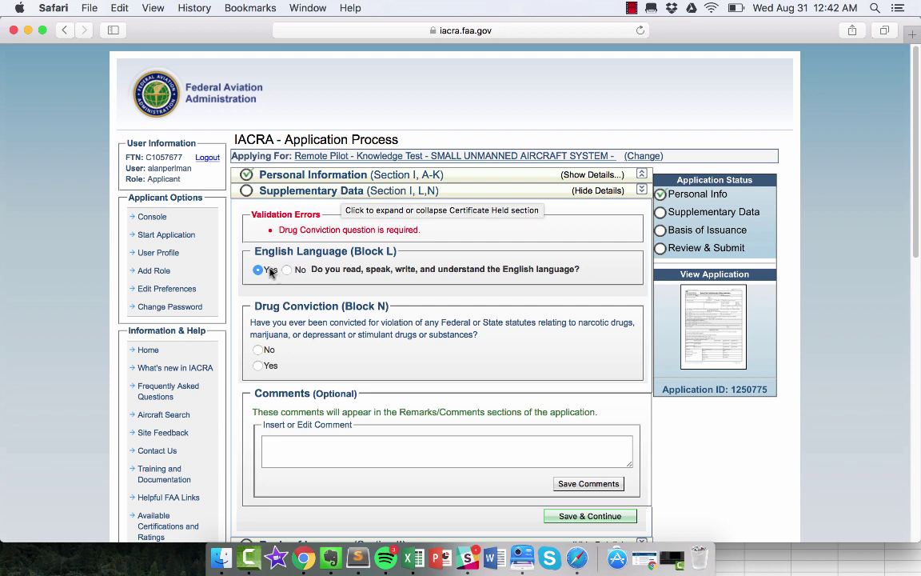
- Answer No to Drug Conviction, leave the comment blank, and save Supplementary Data
click(260, 349)
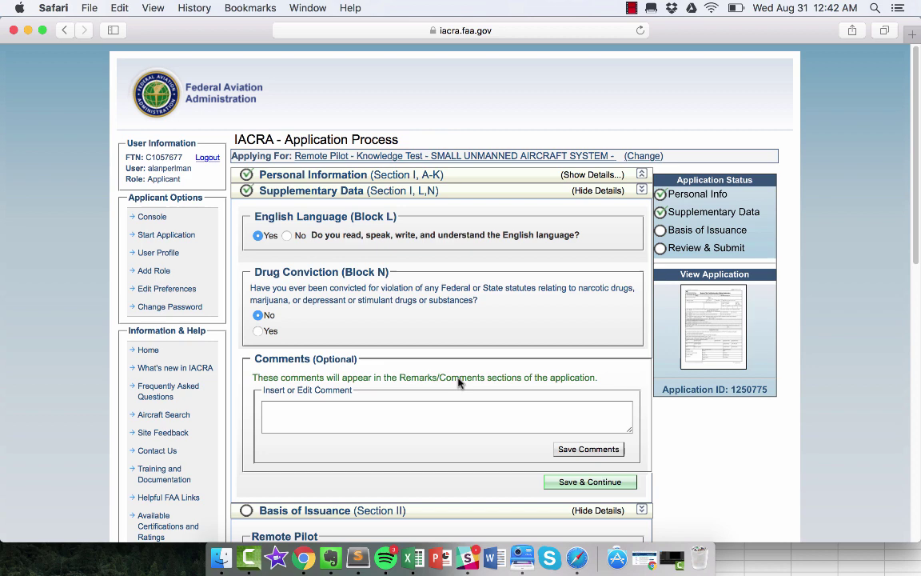
scroll(296, 332, down, 2)
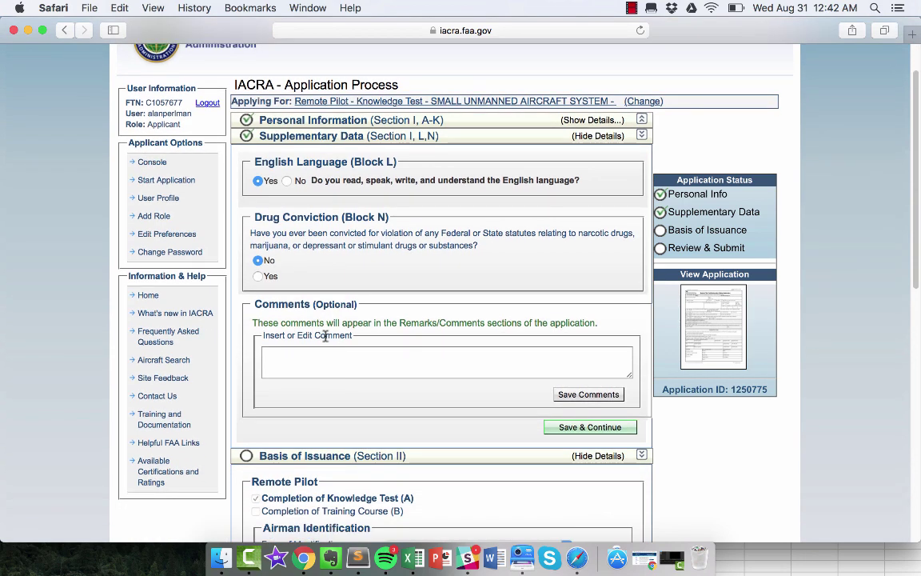
click(501, 357)
text(Hello! This is Alan)
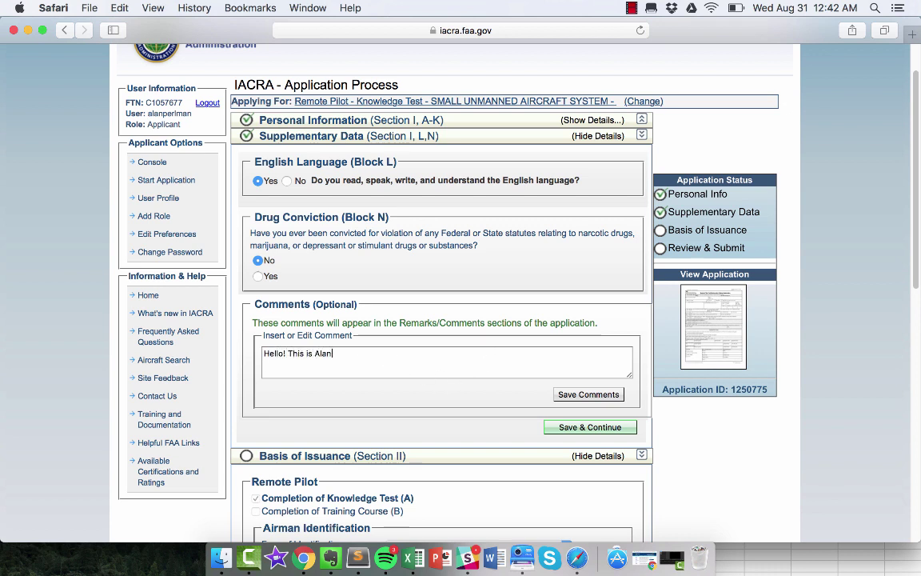
key(super+a)
key(BackSpace)
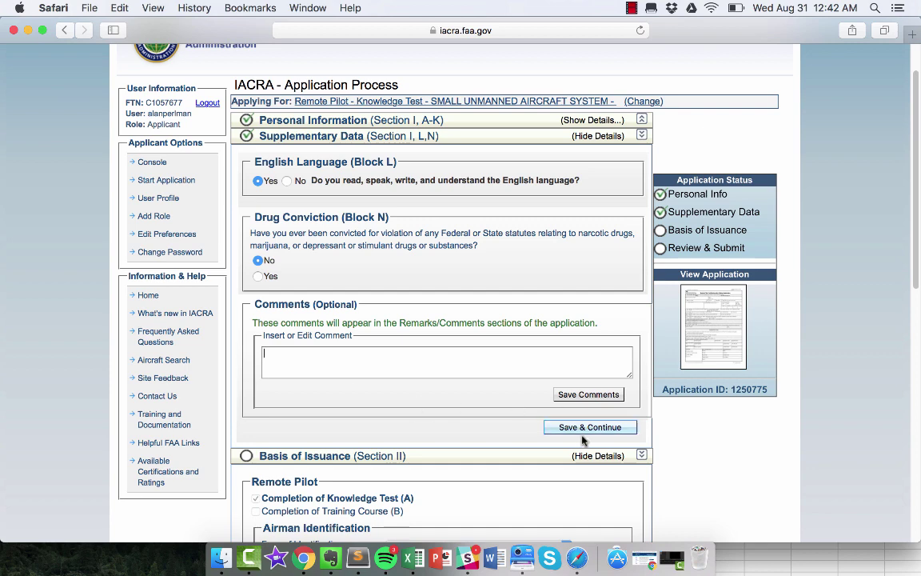
click(584, 432)
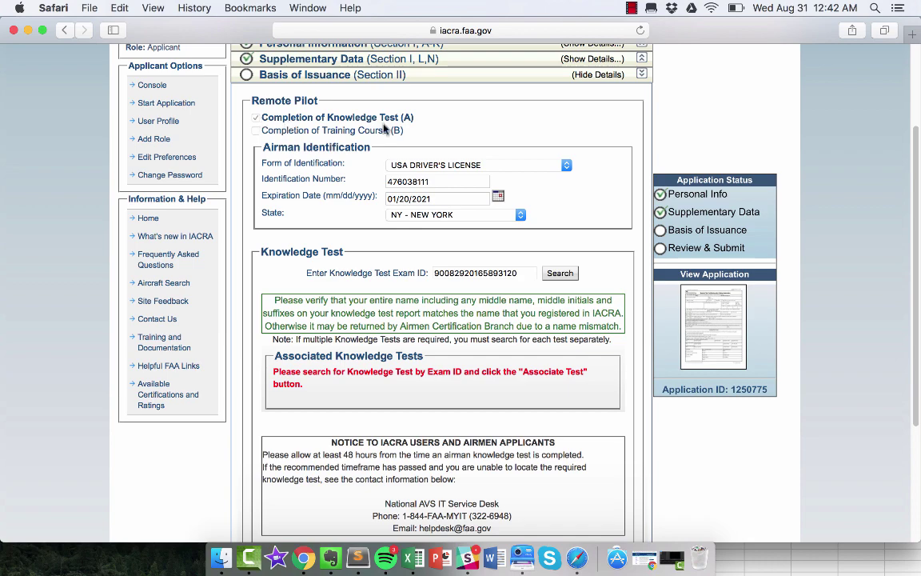
- Scroll Basis of Issuance to the Knowledge Test panel and select the entered exam ID
scroll(345, 154, down, 1)
scroll(329, 164, down, 5)
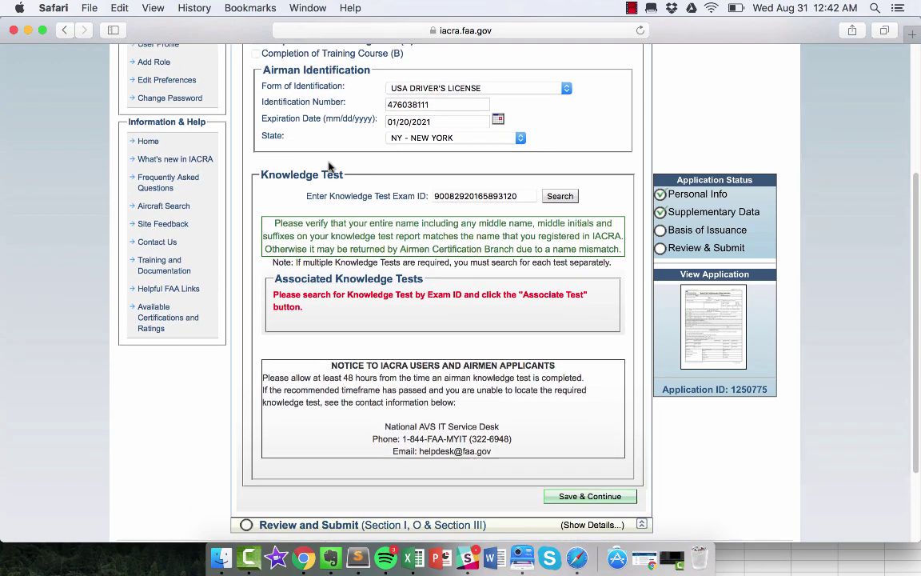
scroll(344, 128, down, 1)
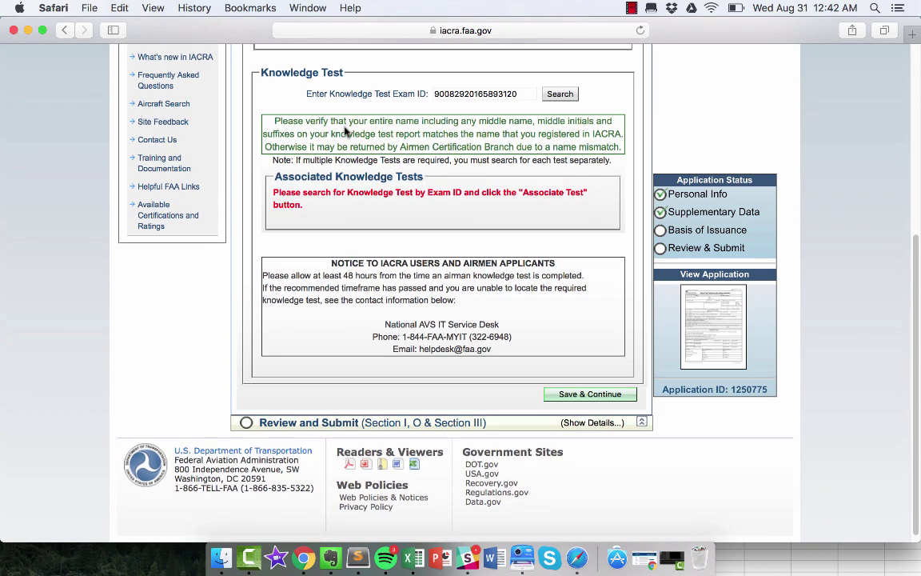
scroll(362, 117, down, 1)
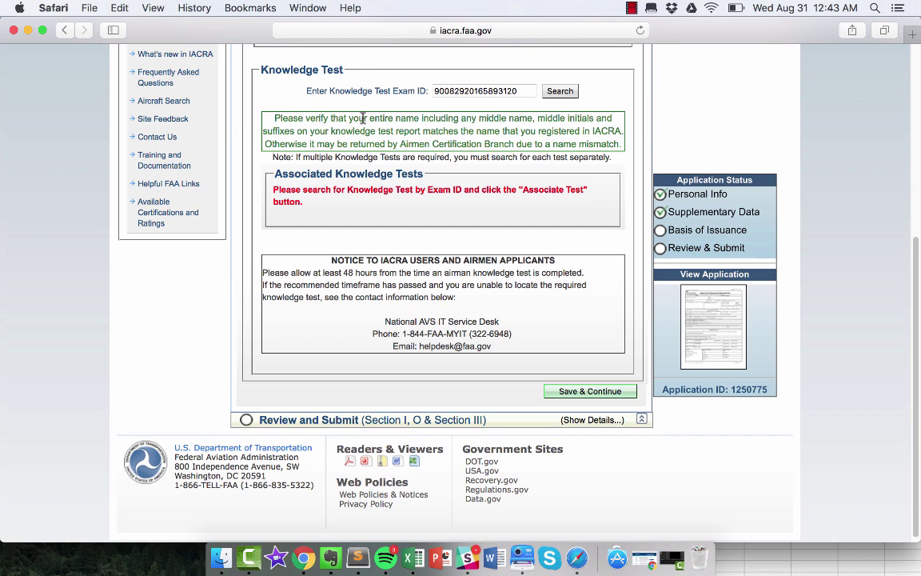
drag(435, 91, 460, 118)
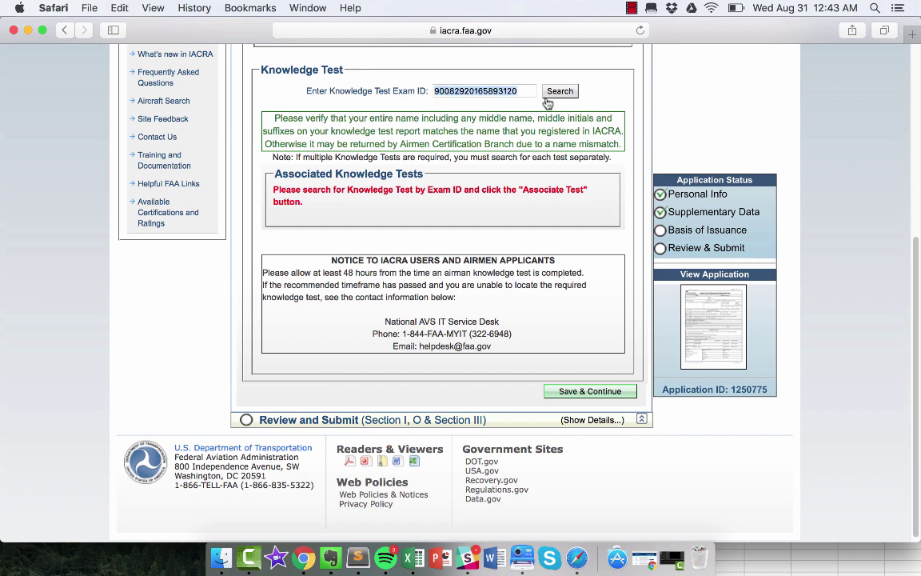
- Search the exam ID and associate the Unmanned Aircraft General test record
click(548, 94)
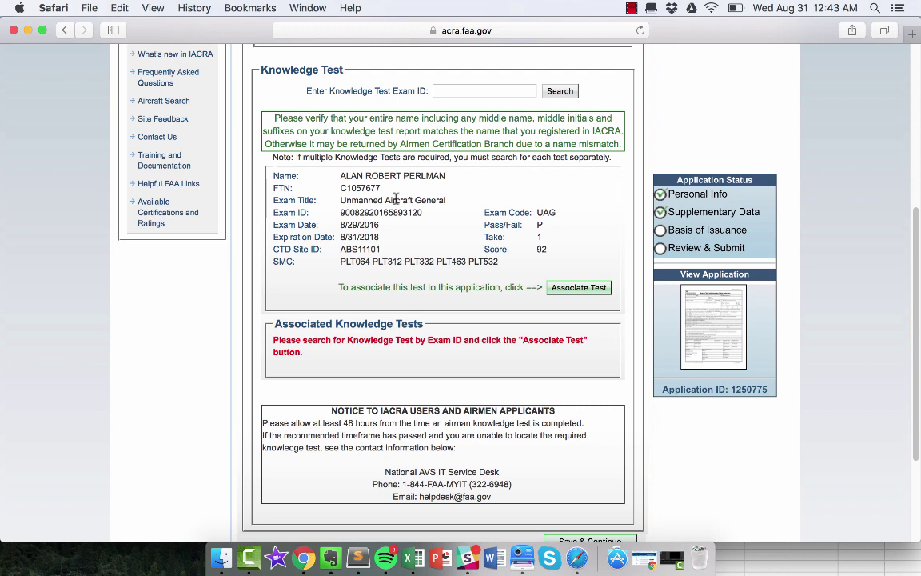
scroll(384, 202, down, 3)
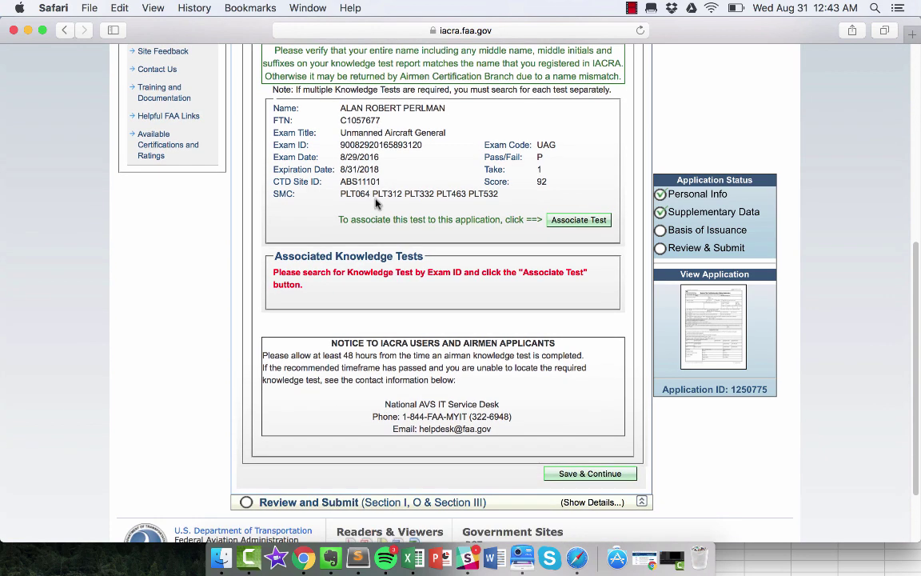
scroll(375, 192, down, 1)
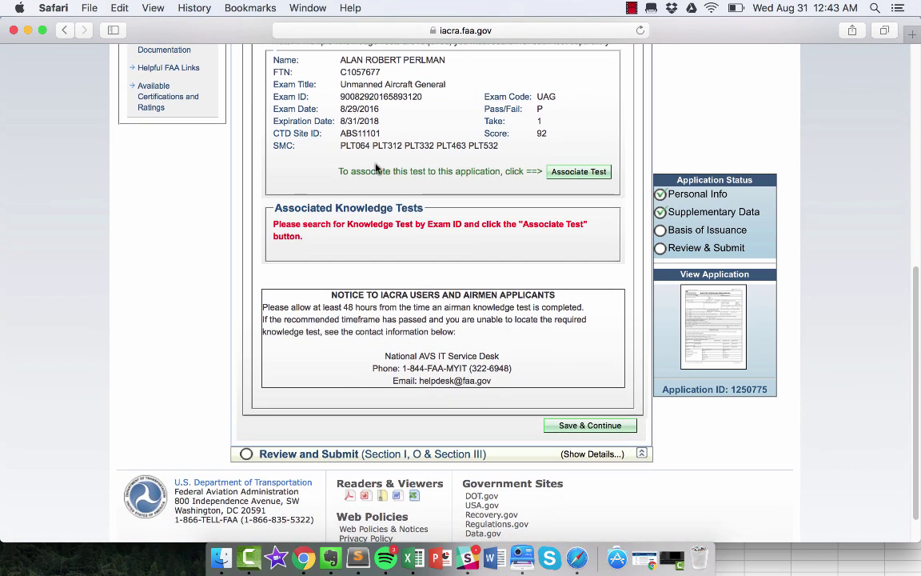
click(563, 177)
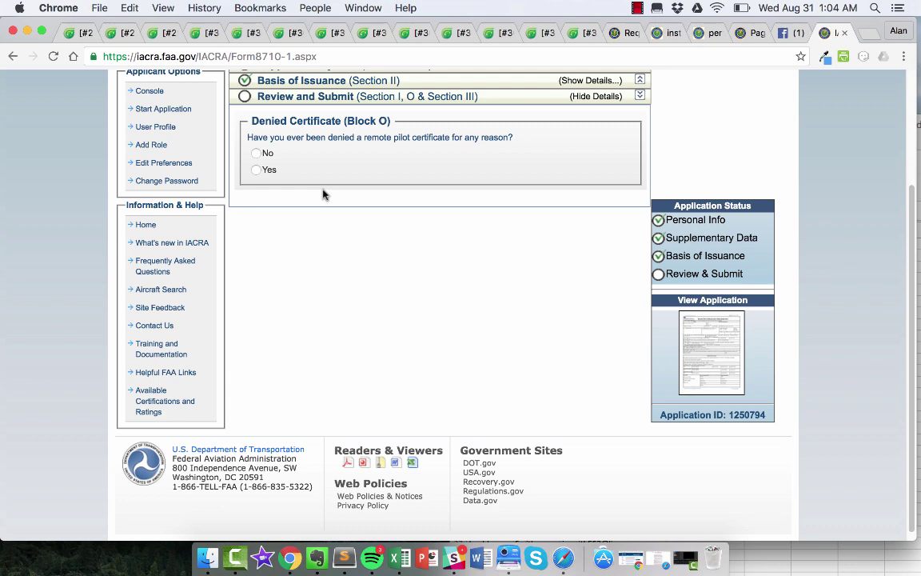
- Mark No for Denied Certificate (Block O) and note the FTN and username reminder
click(256, 153)
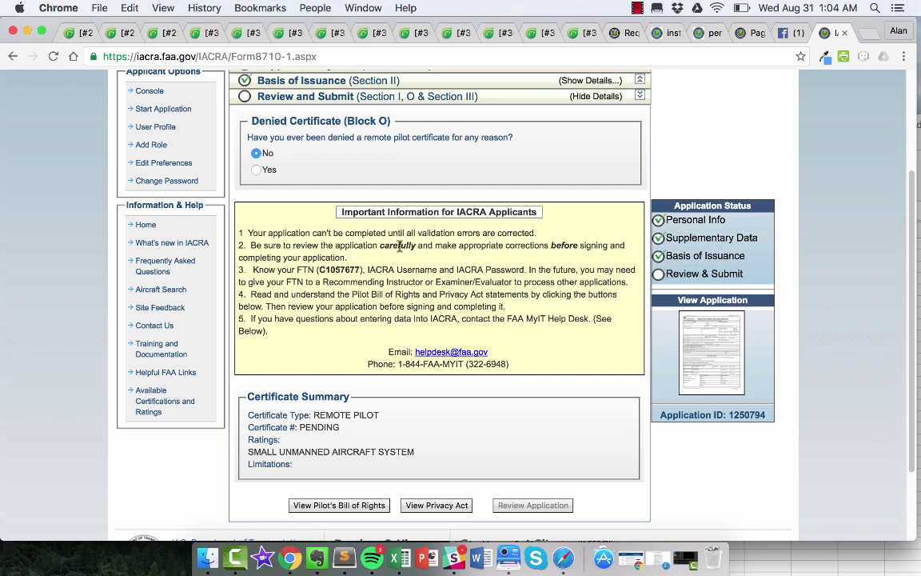
drag(296, 270, 452, 272)
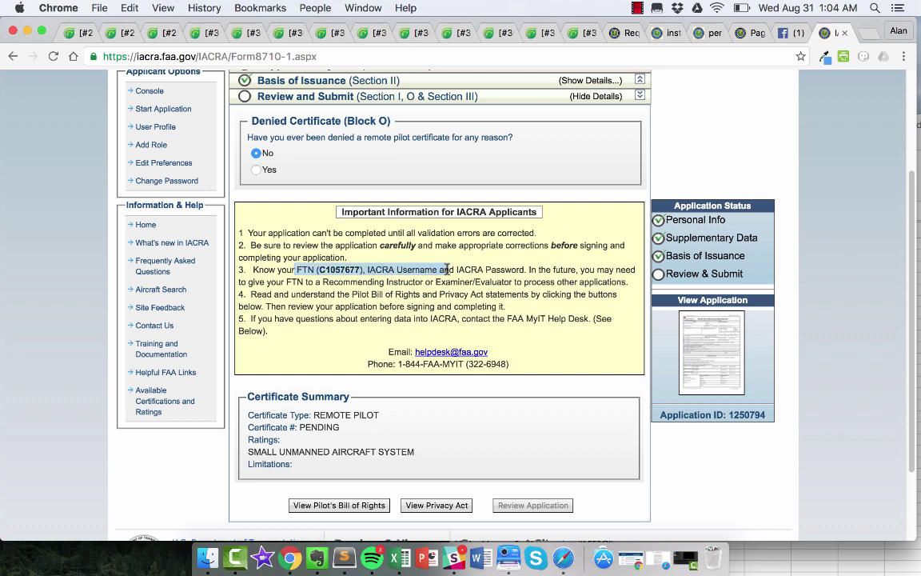
click(345, 294)
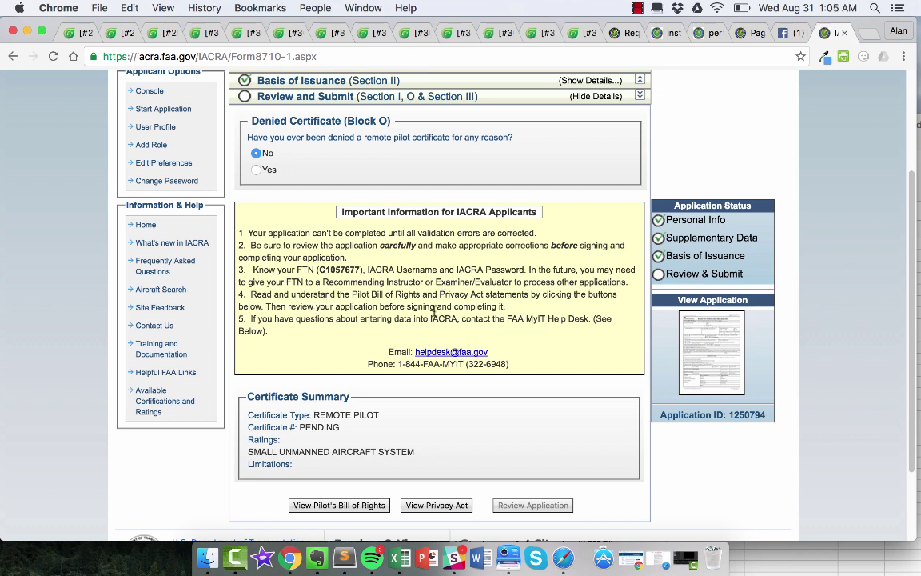
- Always allow pop-ups from the IACRA site so the Pilot's Bill of Rights can open
scroll(473, 348, down, 2)
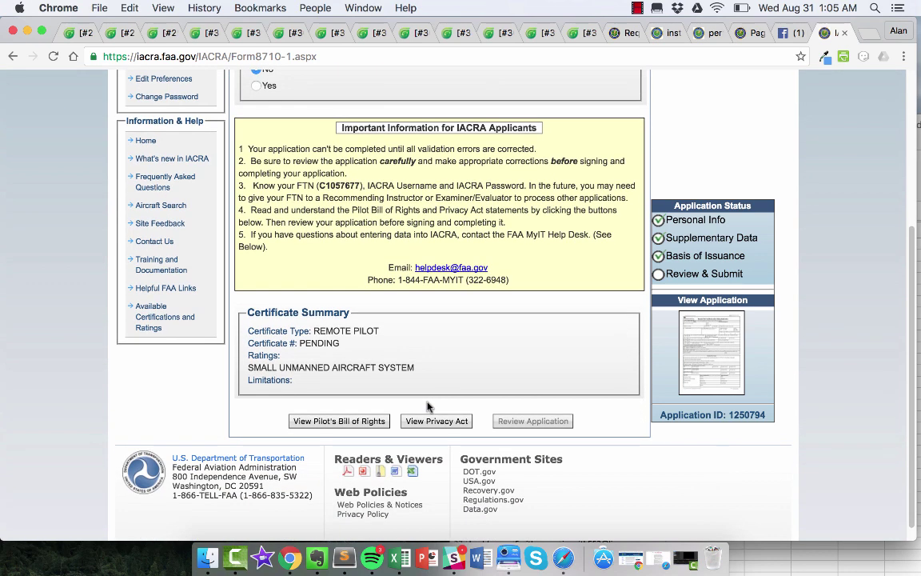
click(366, 424)
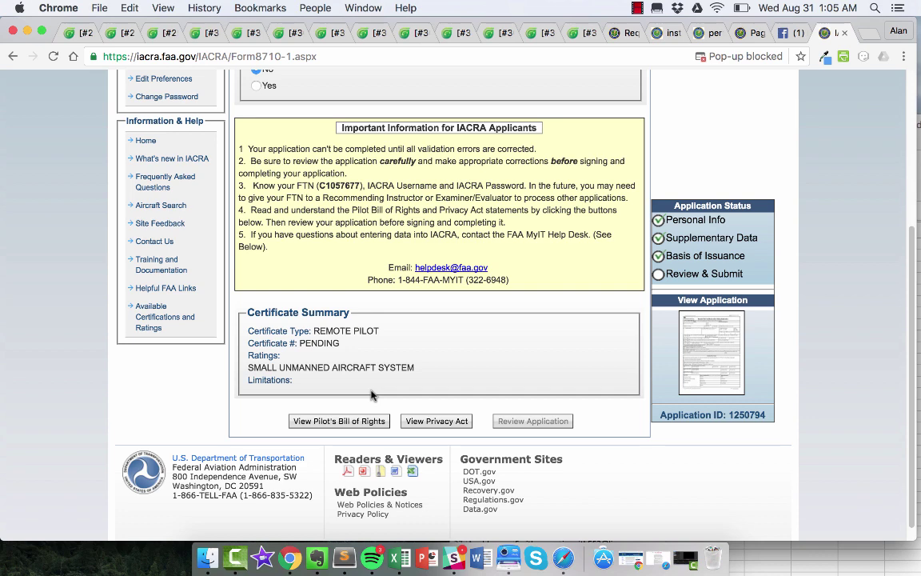
click(703, 56)
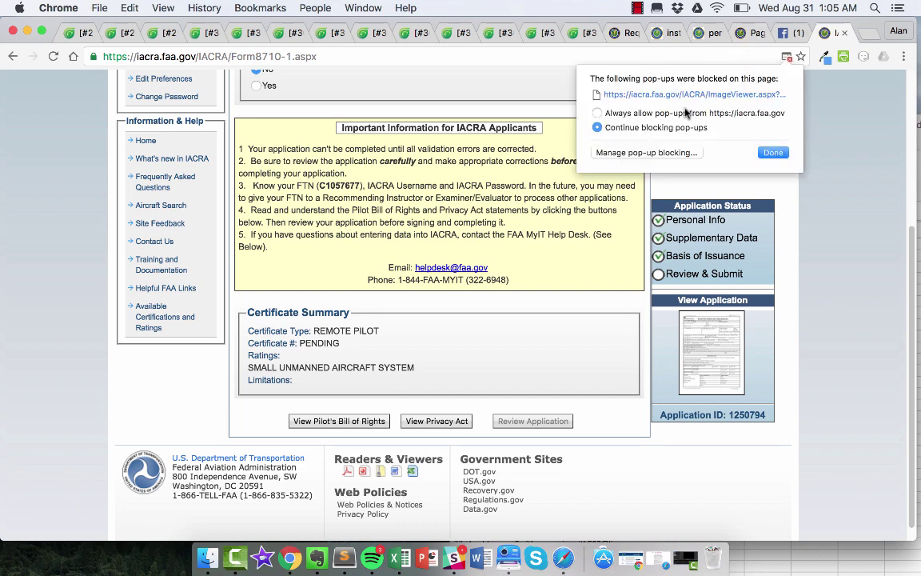
click(685, 112)
click(773, 152)
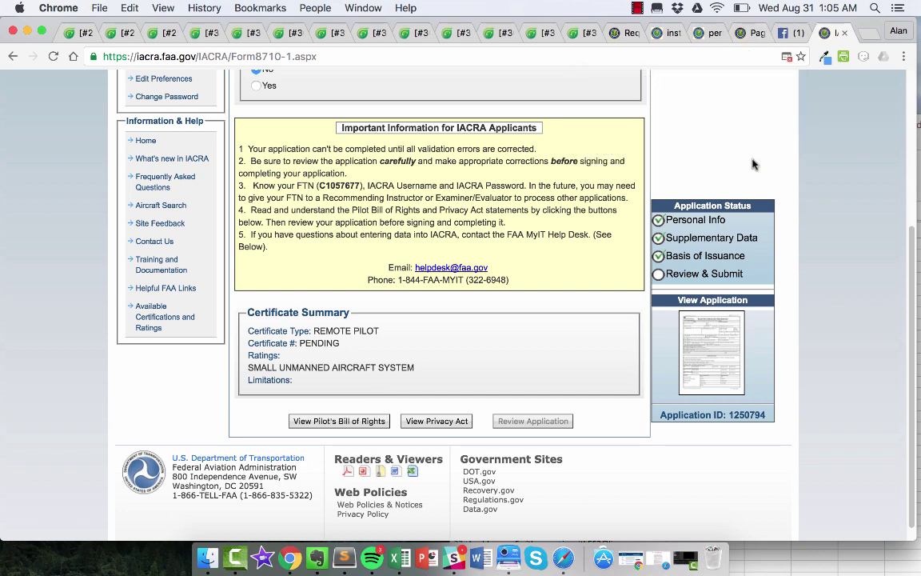
- Open the Pilot's Bill of Rights, save it as a PDF, and close the viewer
click(349, 423)
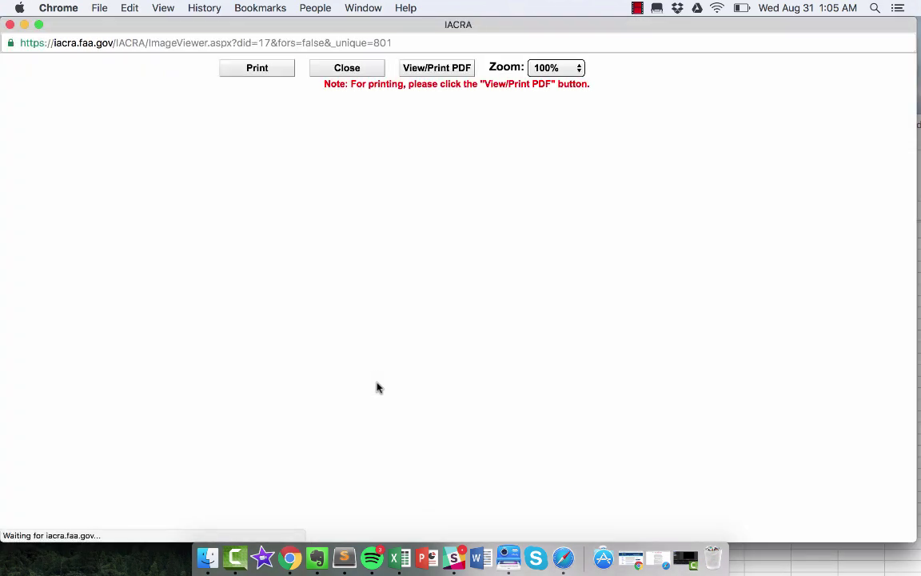
click(430, 68)
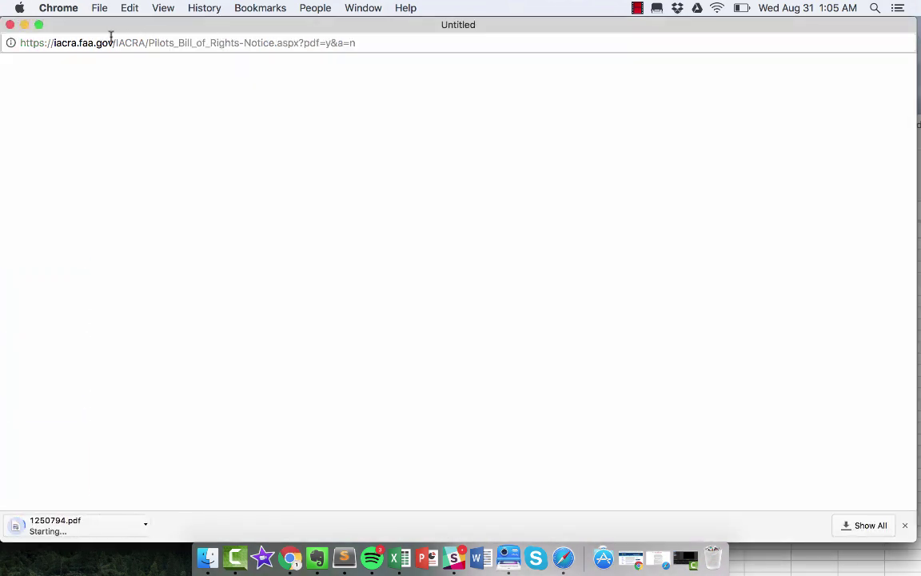
click(9, 25)
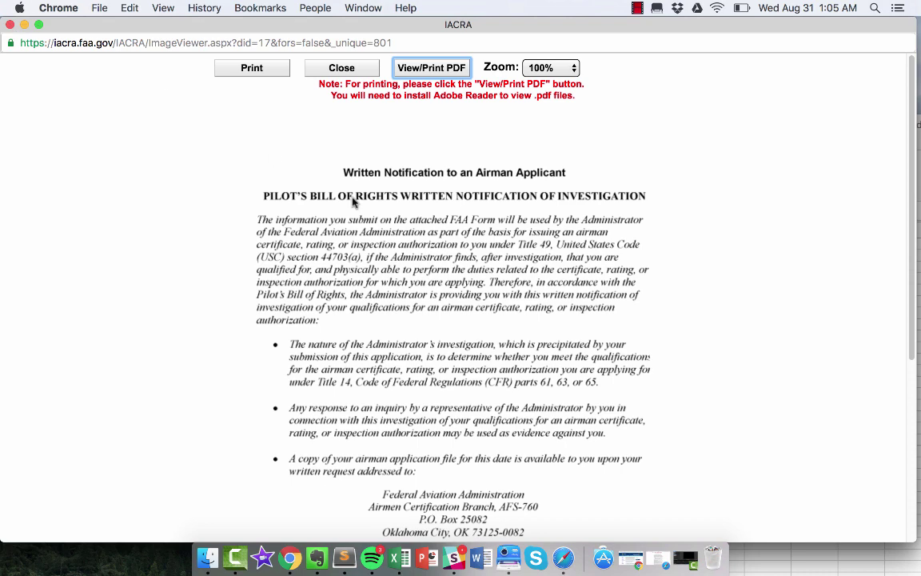
click(9, 24)
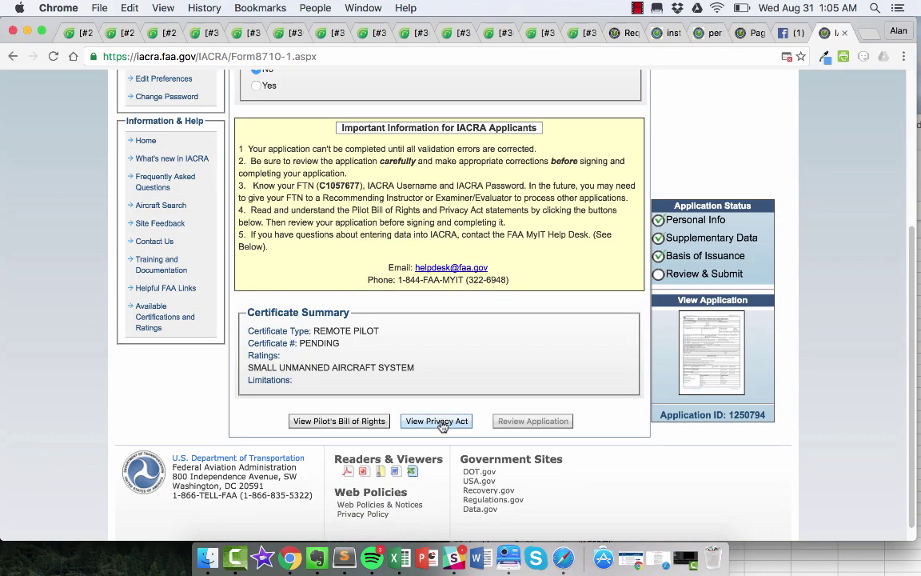
- Open the Privacy Act statement, save it as a PDF, and close it
click(439, 422)
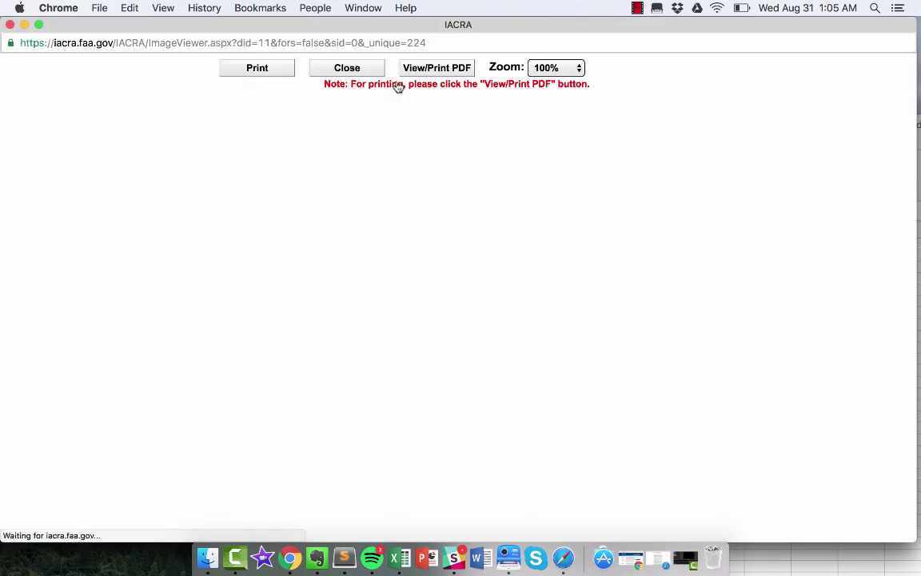
click(434, 68)
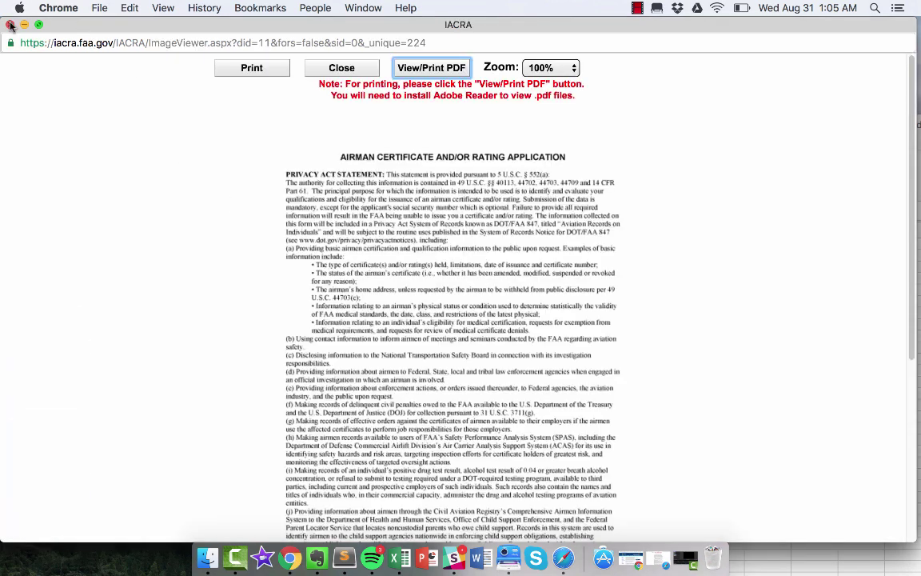
click(312, 66)
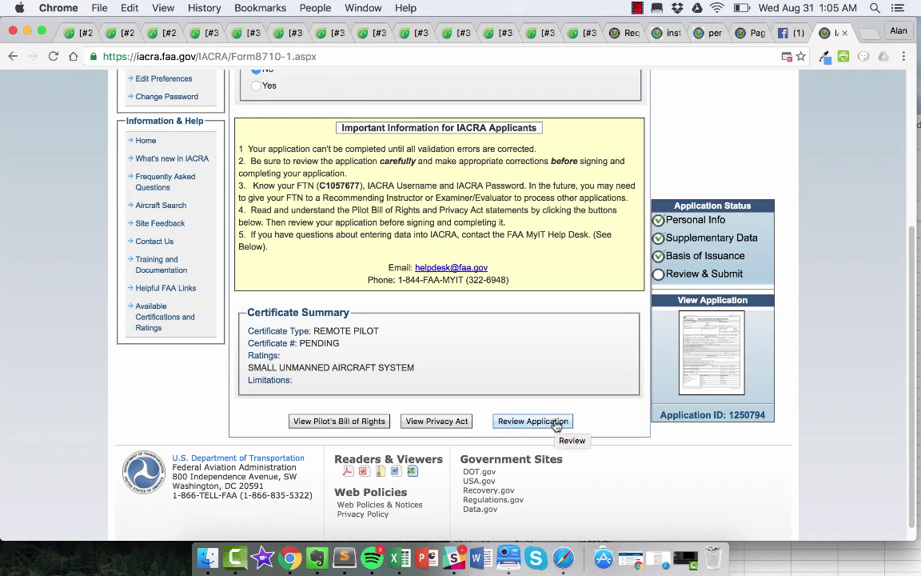
- Run Review Application and scroll down to the new Sign and Submit section
click(557, 422)
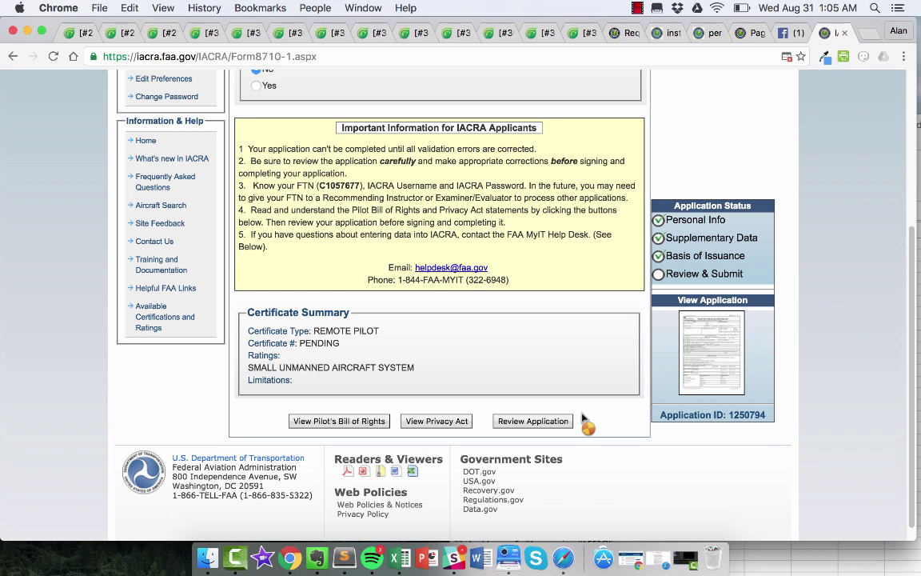
scroll(460, 275, down, 2)
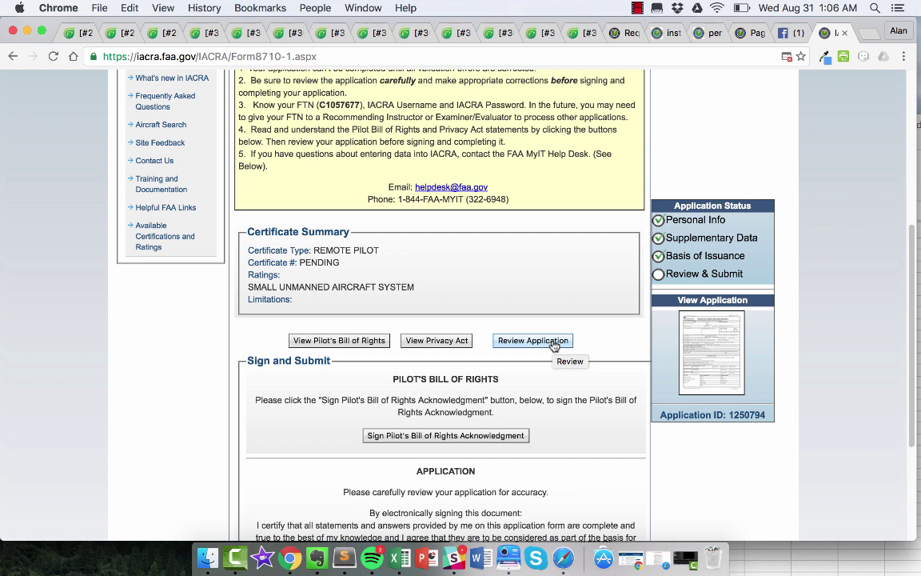
scroll(549, 372, down, 3)
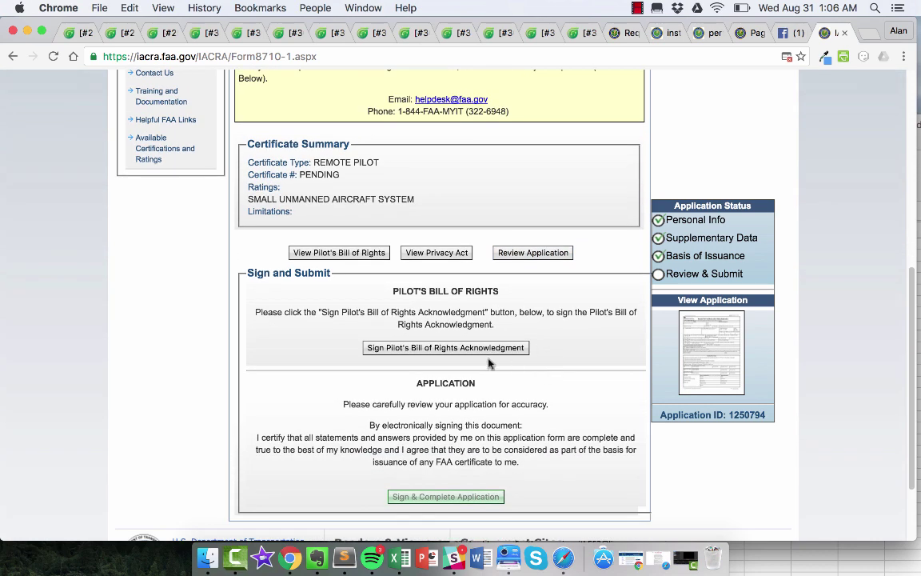
- Sign the Pilot's Bill of Rights acknowledgment, then choose Sign & Complete Application to submit
click(478, 354)
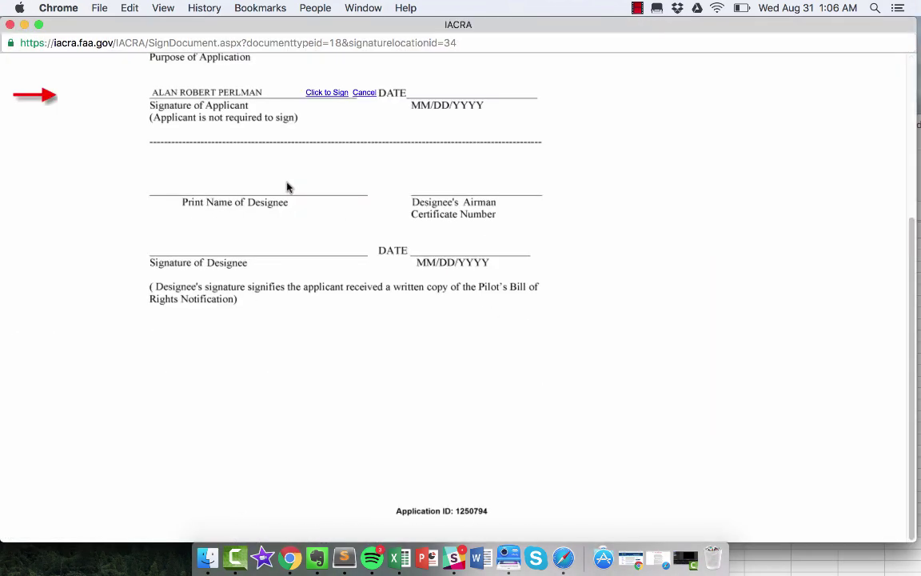
click(315, 94)
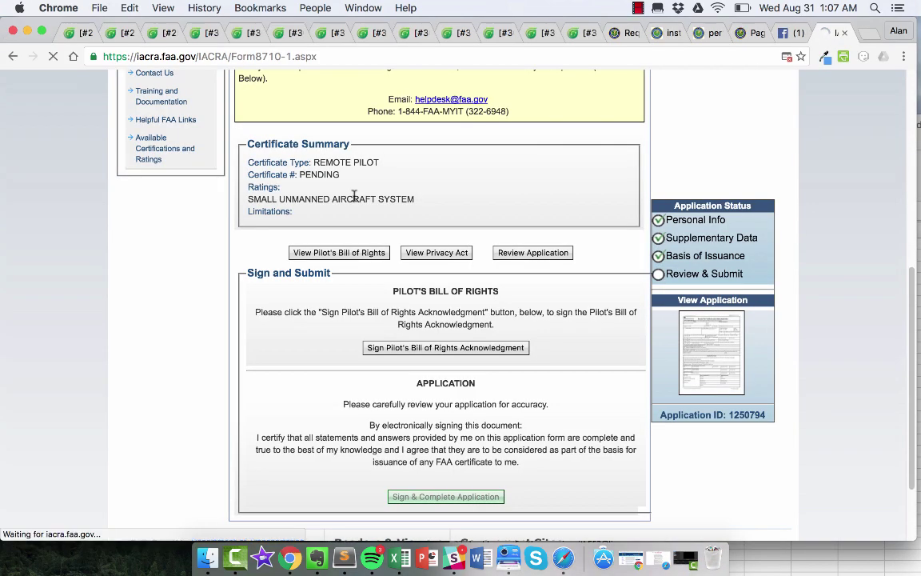
scroll(419, 395, down, 10)
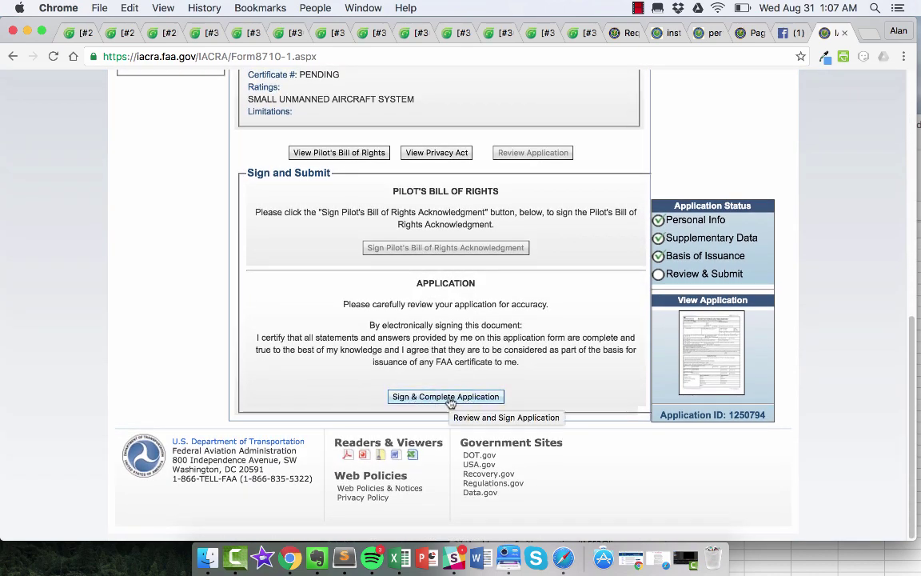
click(450, 398)
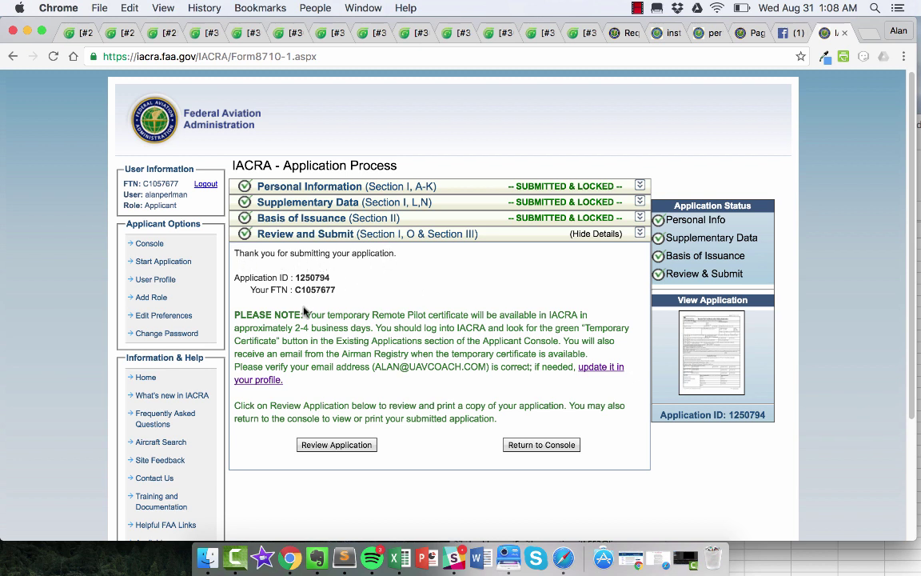
drag(304, 314, 378, 328)
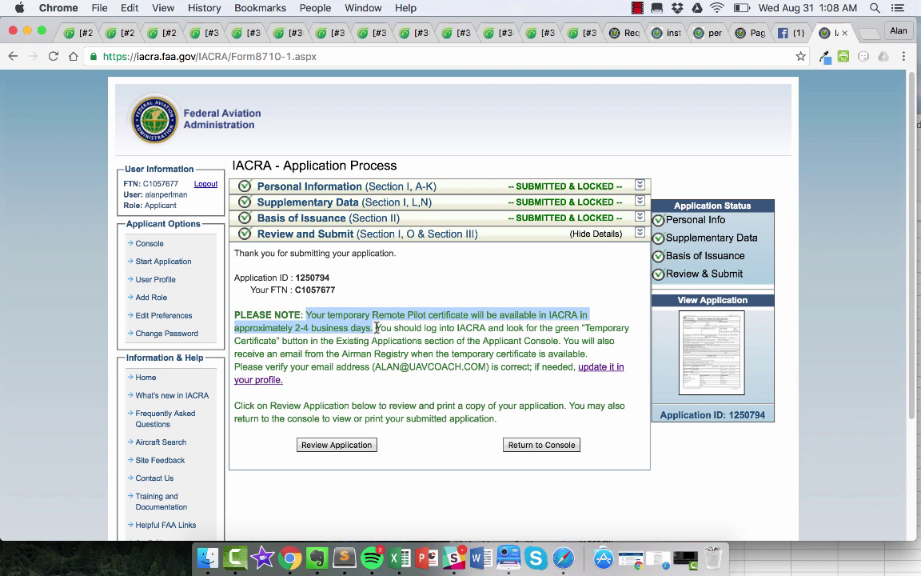
click(375, 328)
drag(376, 328, 293, 332)
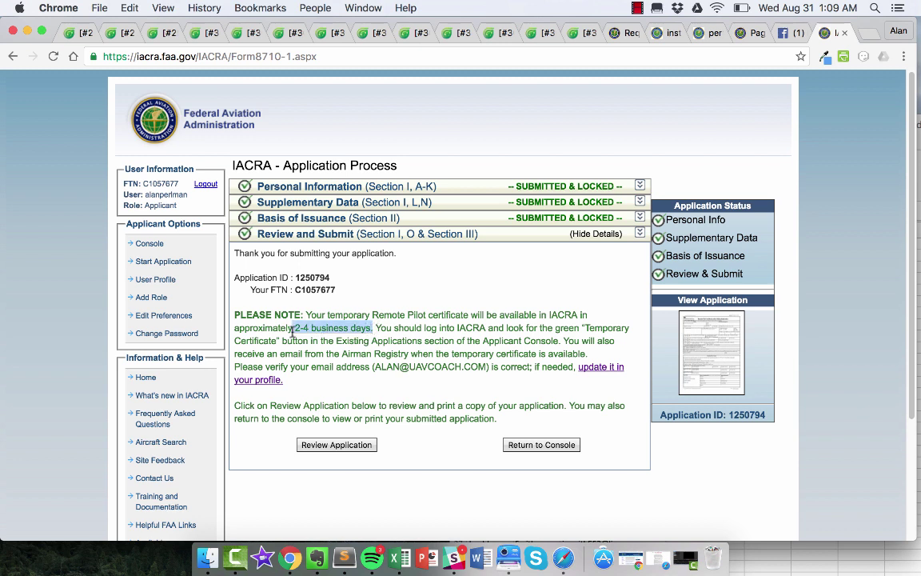